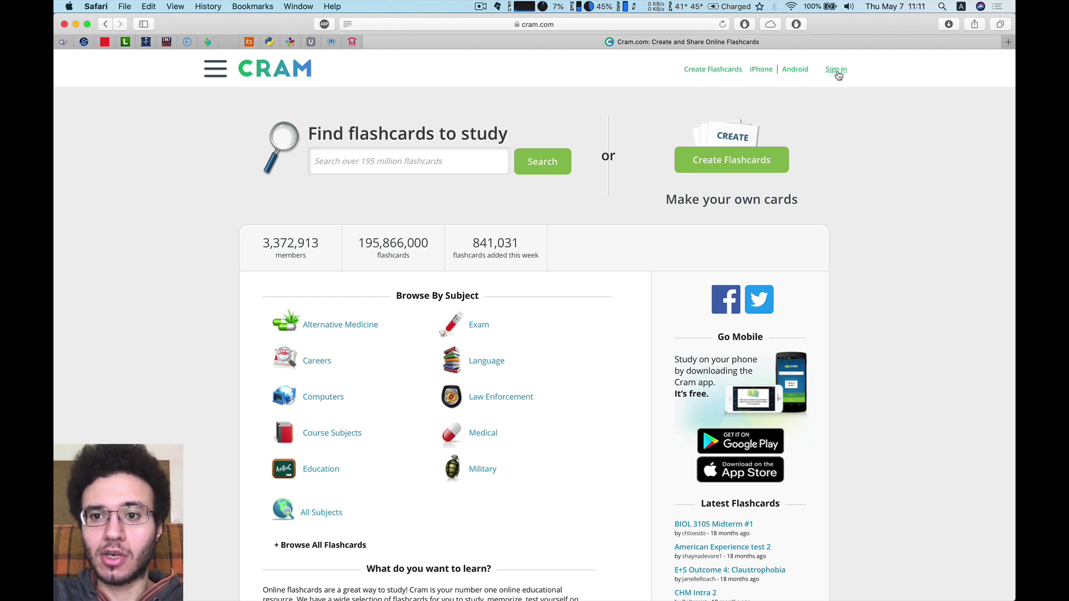
Sign in to the site with the Facebook account and authorize the Cram.com login
click(836, 70)
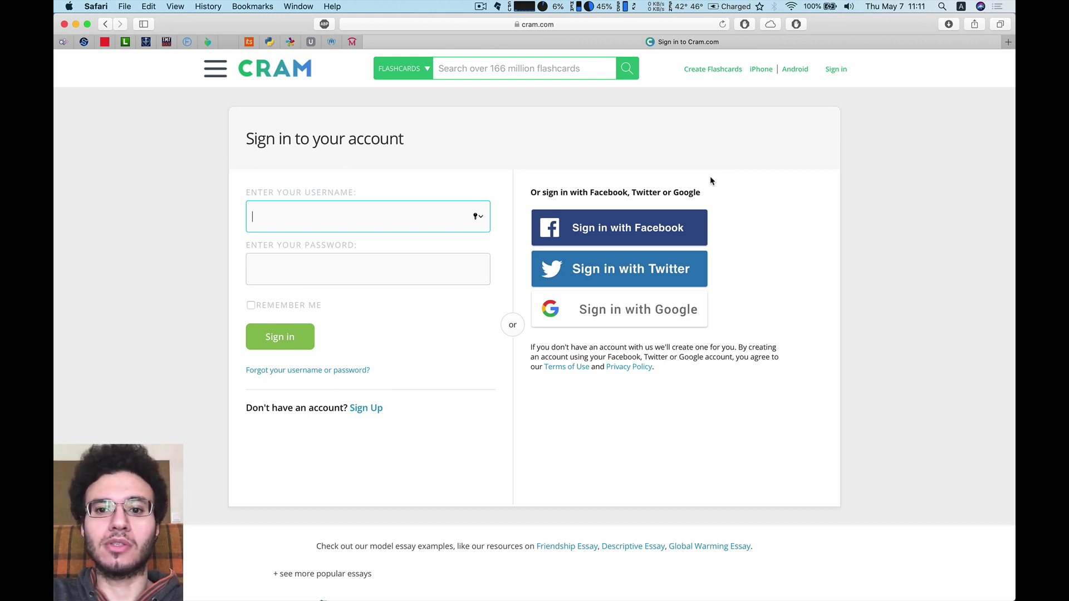
click(655, 234)
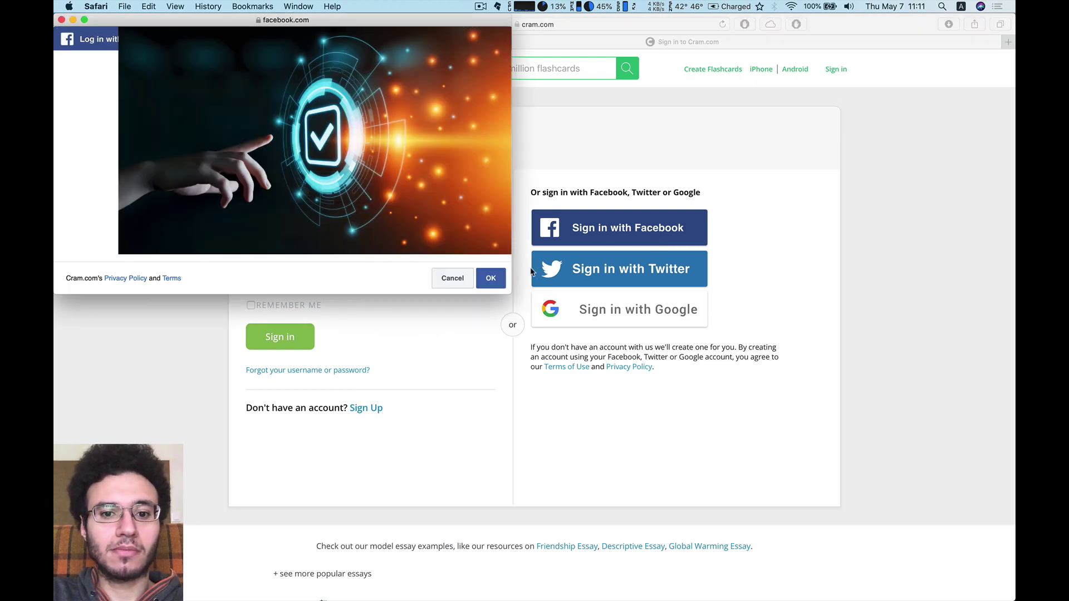
click(487, 279)
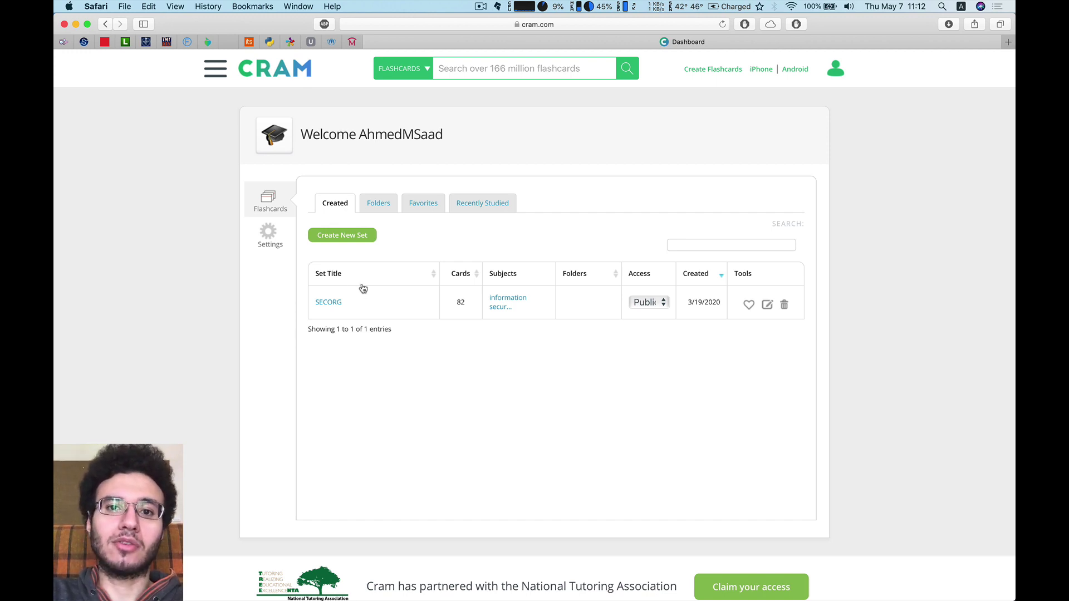
View the account's flashcard folders and return to the list of created sets
click(380, 206)
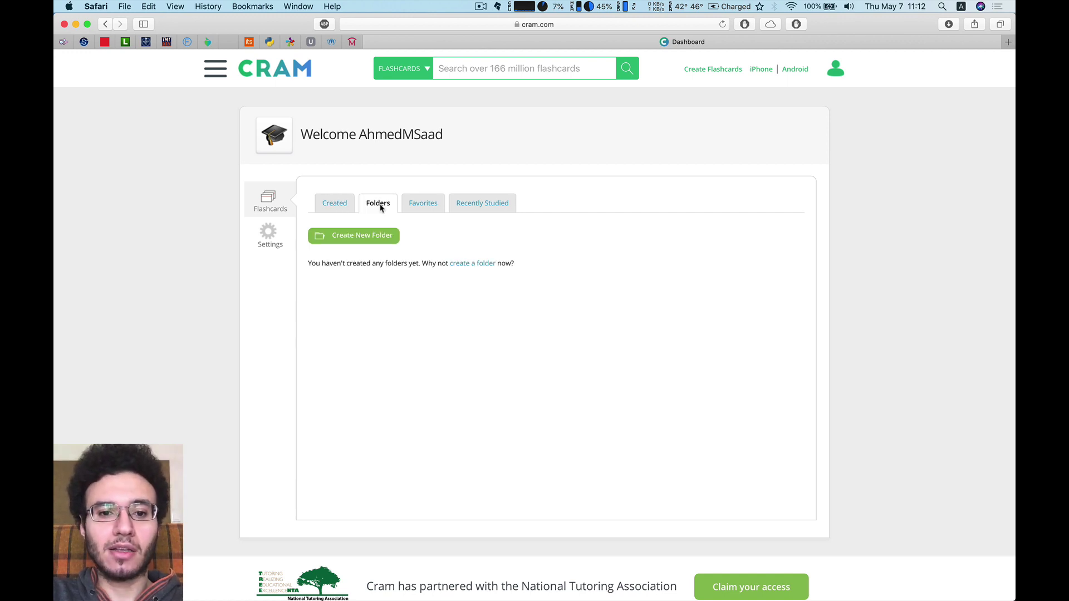
click(346, 205)
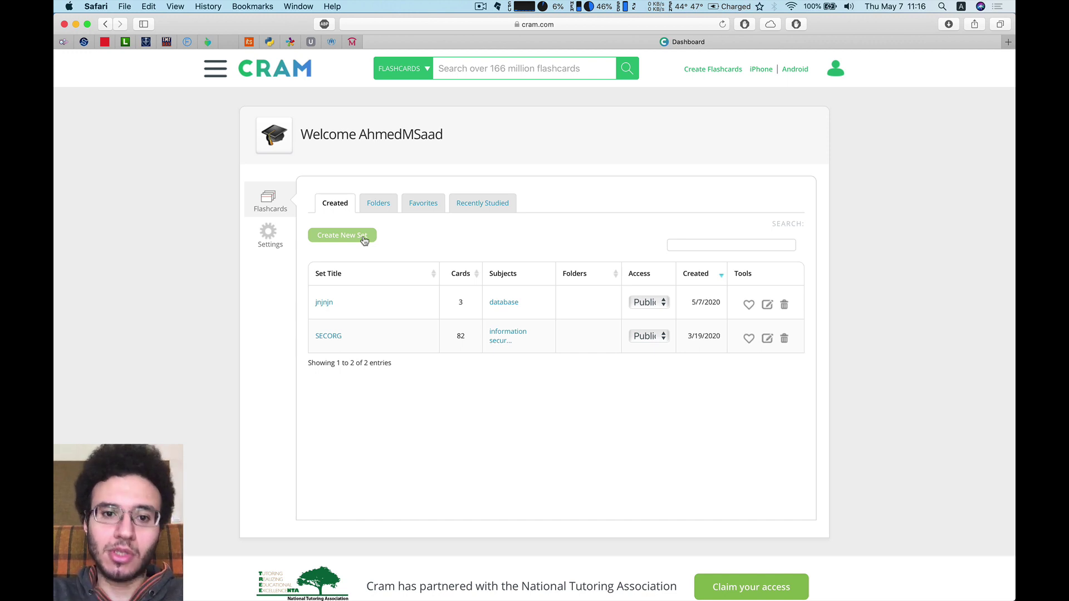
Start a new flashcard set titled "Database" with the subject "DBMS"
click(364, 238)
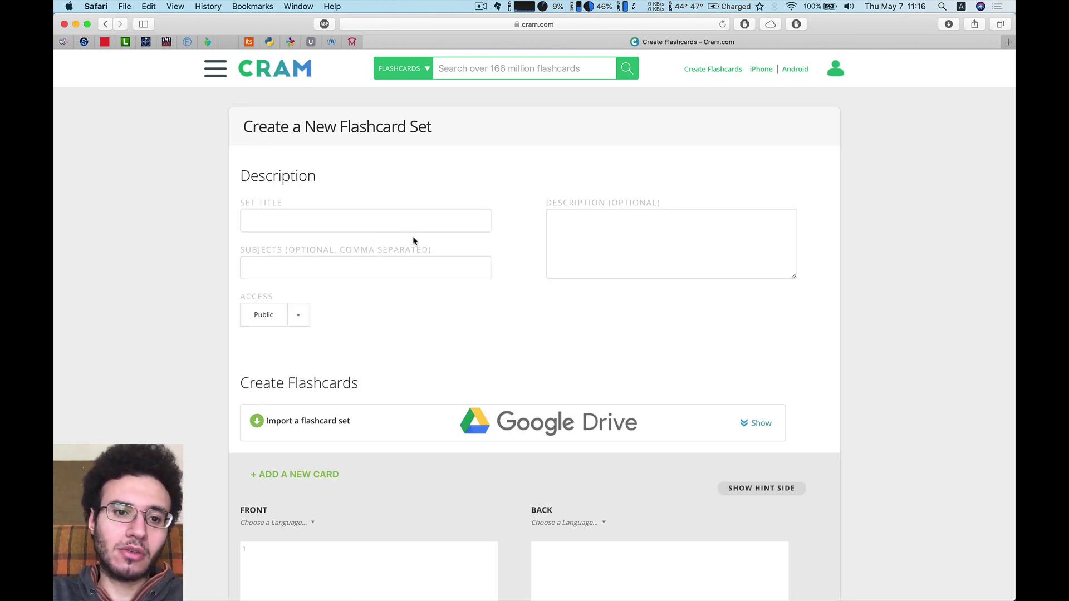
click(392, 224)
text(Database)
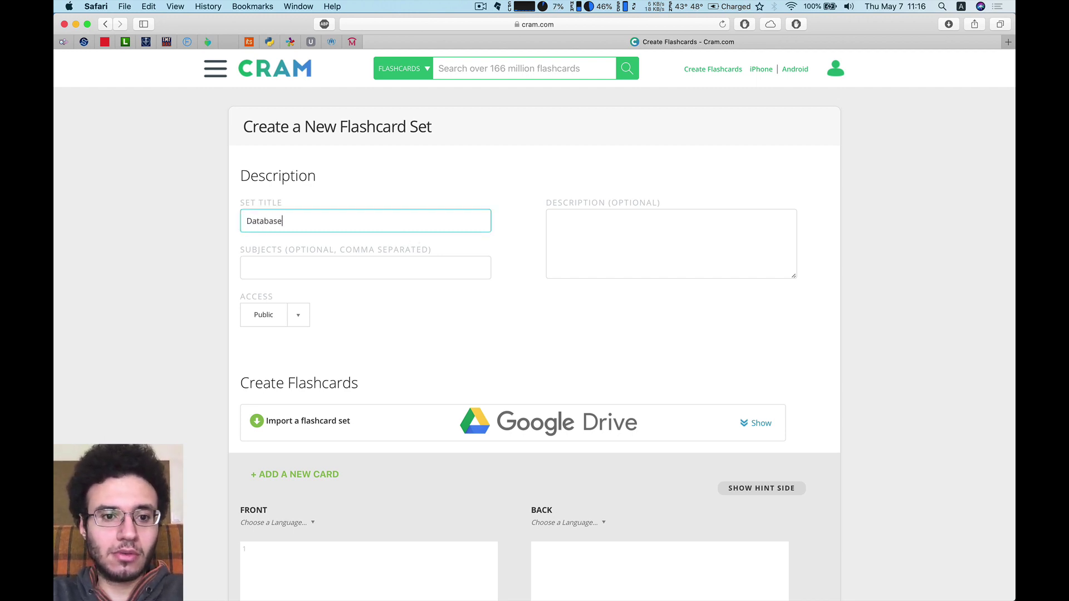
click(391, 270)
text(B)
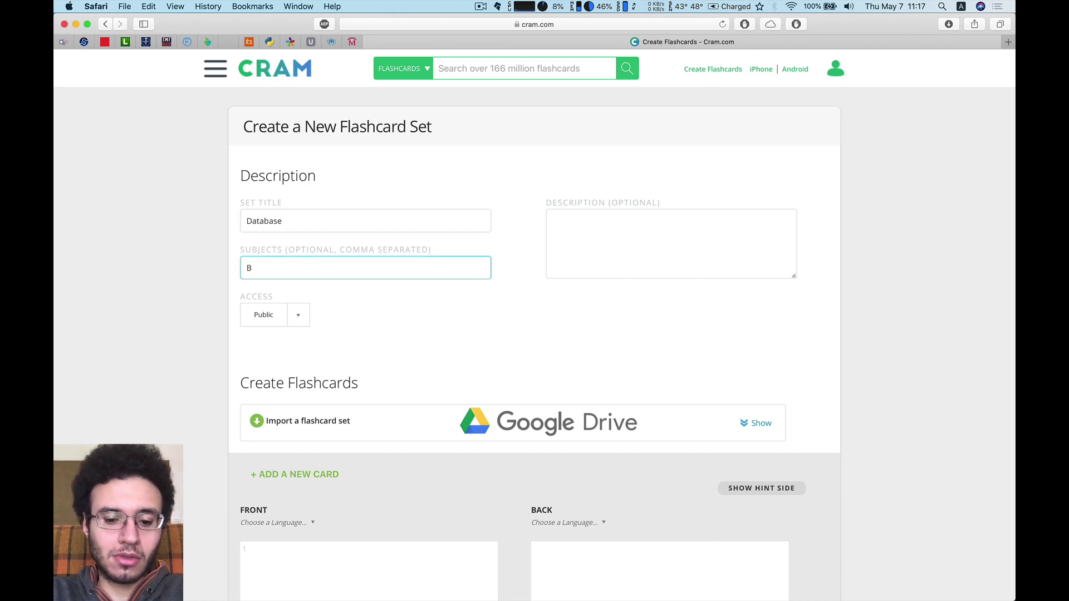
key(BackSpace)
text(DBMS)
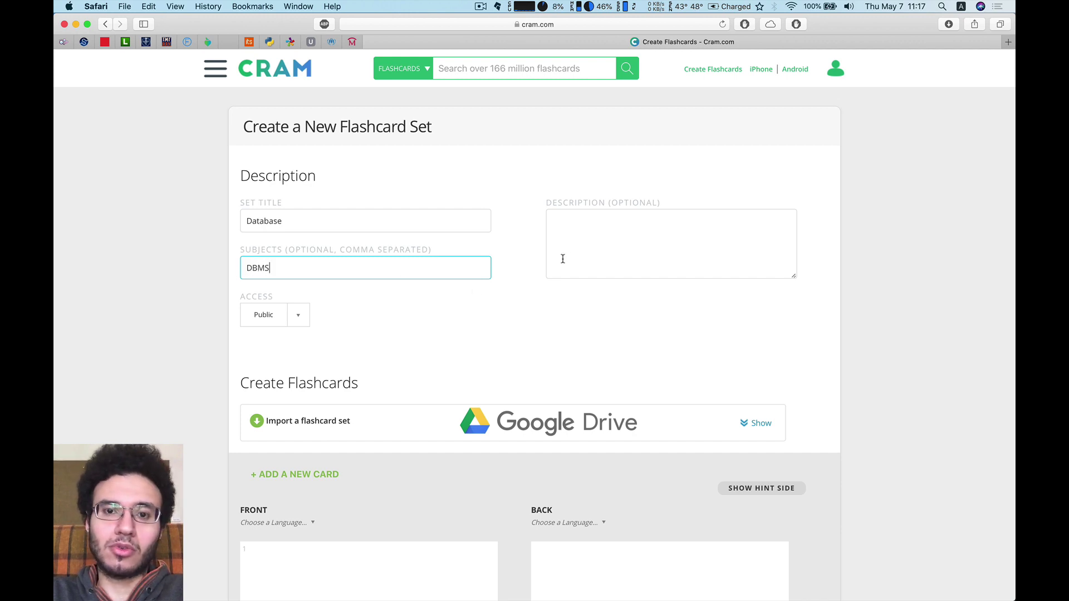
Enter "nbhdbchbsc" as the set's description and keep its access Public
click(583, 253)
text(nbhdbchbs)
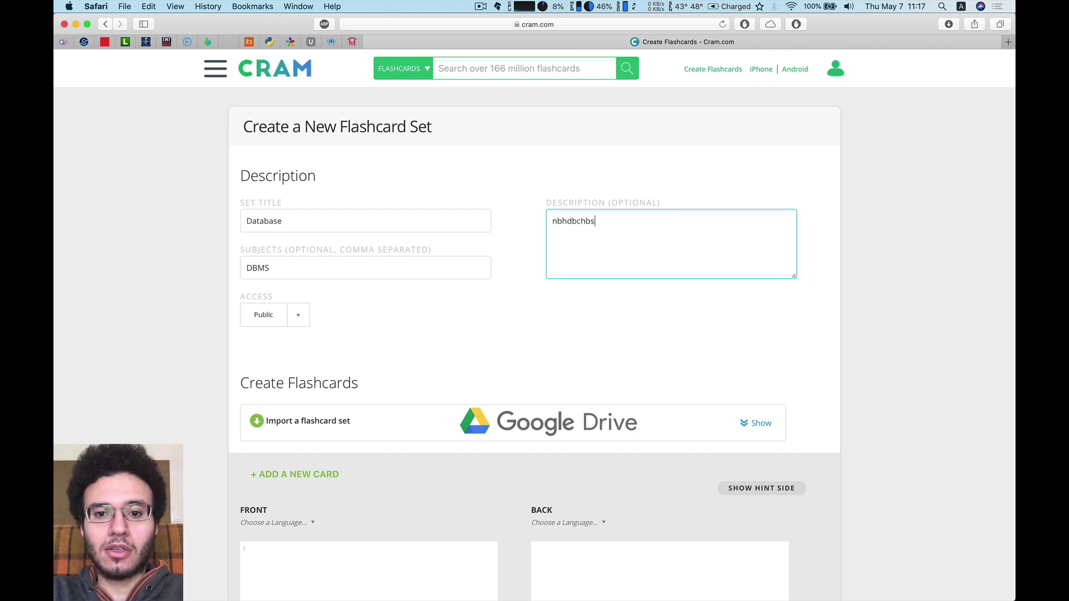
text(c)
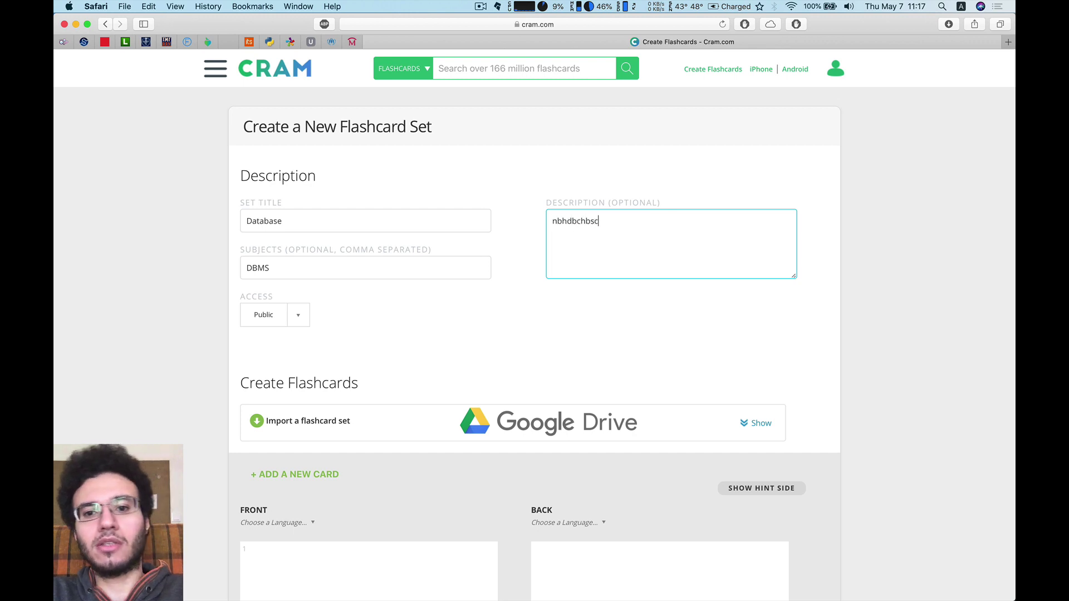
click(298, 316)
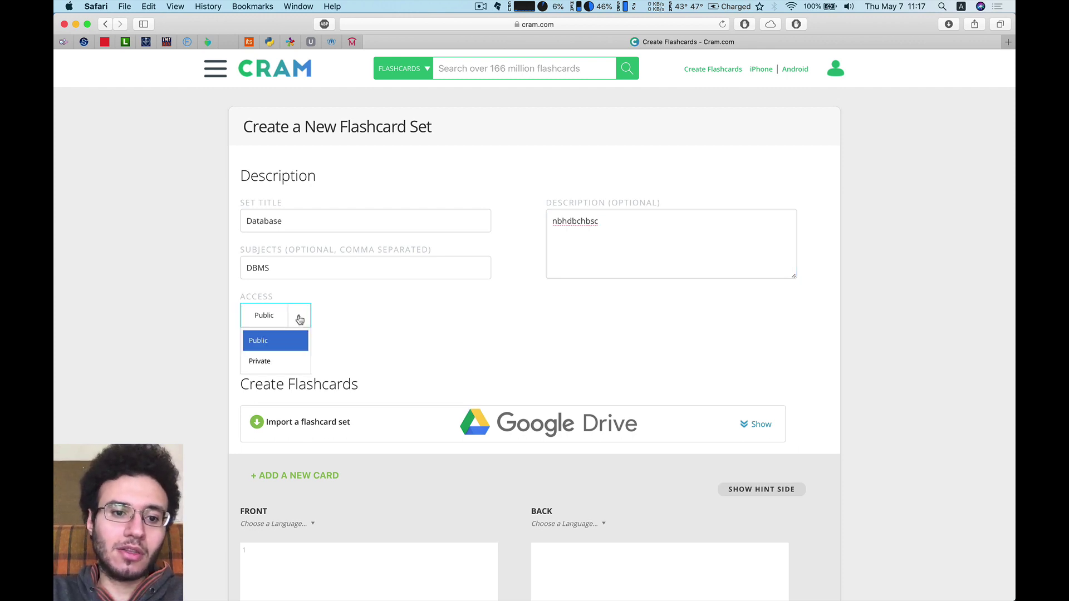
click(330, 327)
Fill in card 1 with "njnjknj ?" on the front and "ninja" on the back
scroll(330, 326, down, 5)
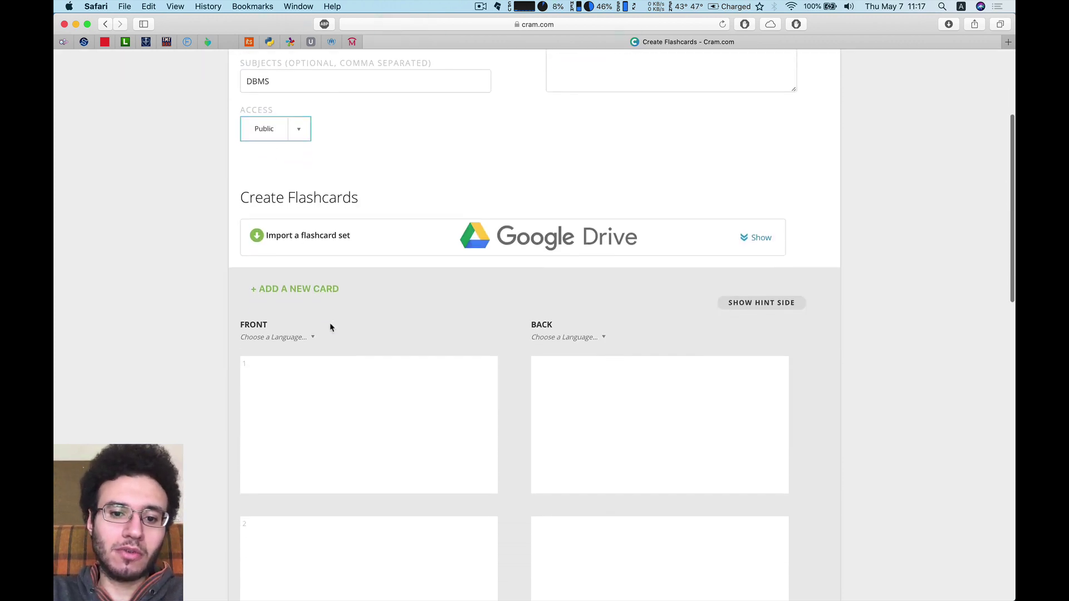
click(334, 288)
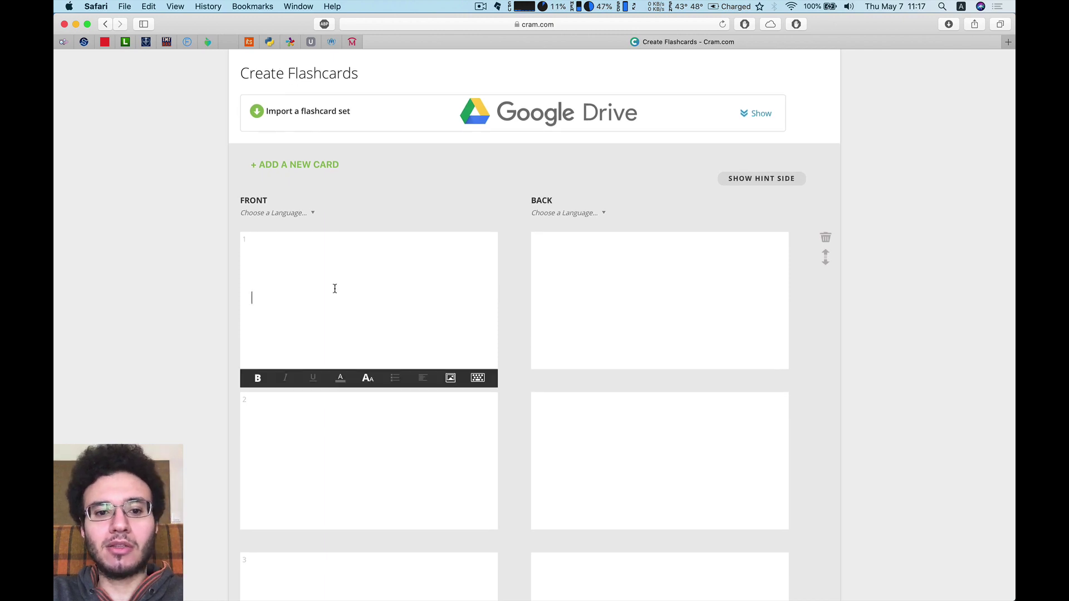
text(njnjkn)
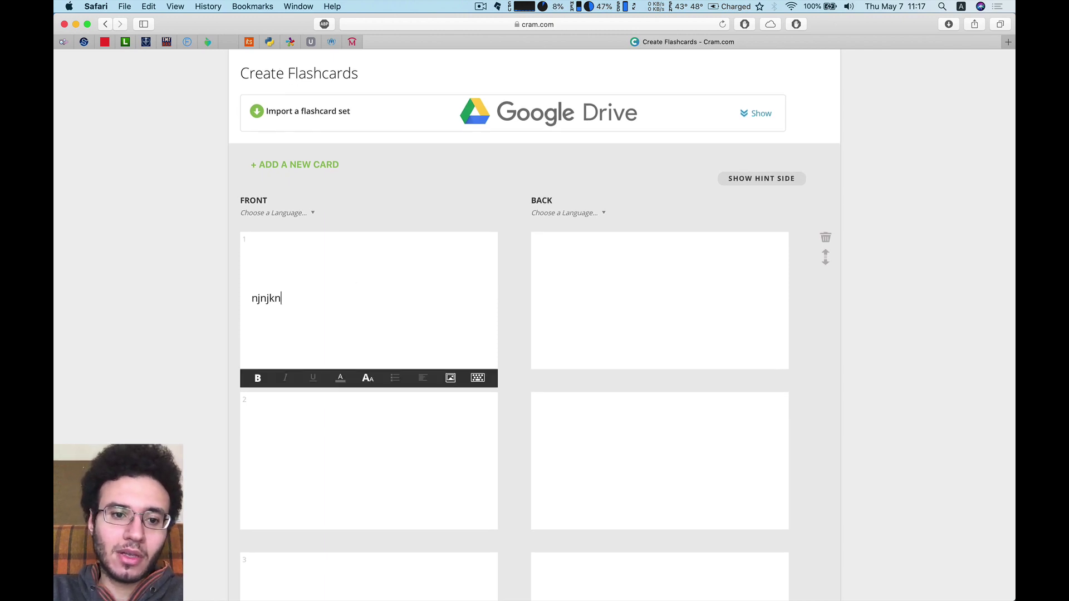
text(j ?)
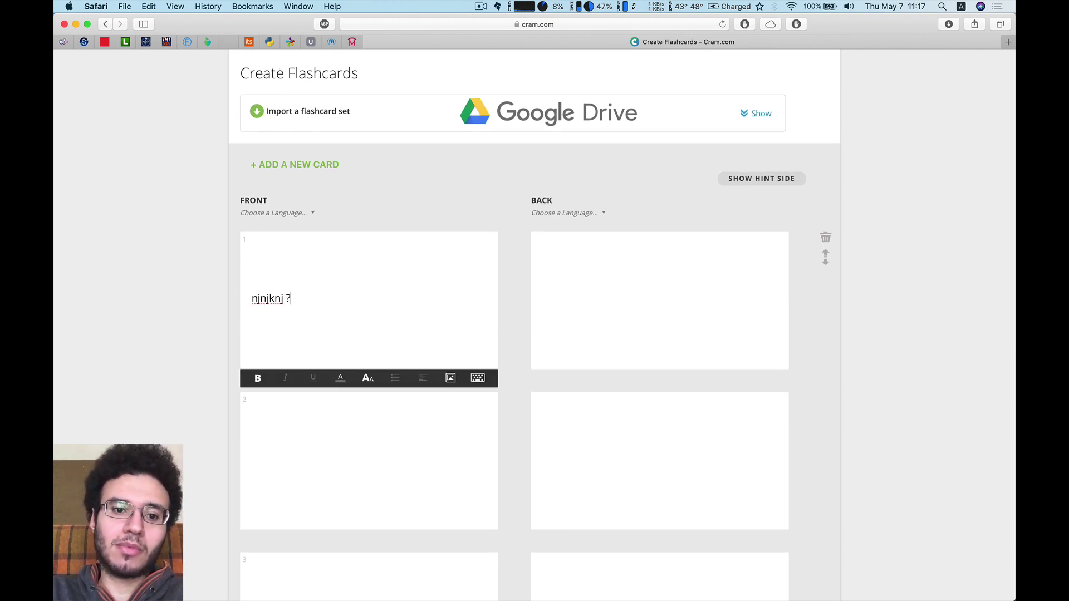
click(582, 327)
text(njnjn)
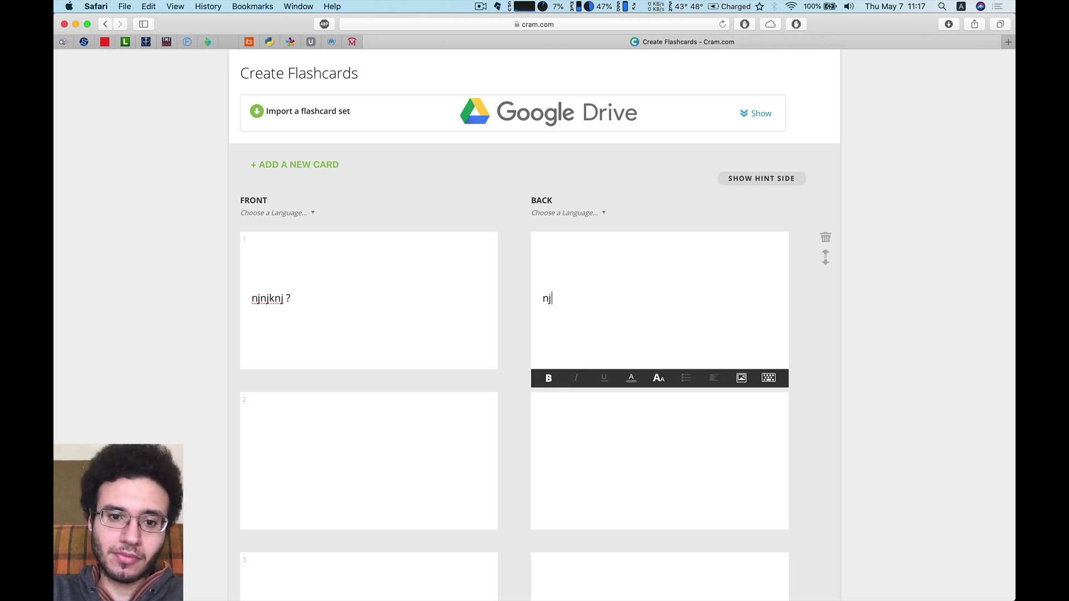
Fill in card 2 with "sdsdcs" on the front and "sdcsdc" on the back
click(410, 446)
text(sdsdcs)
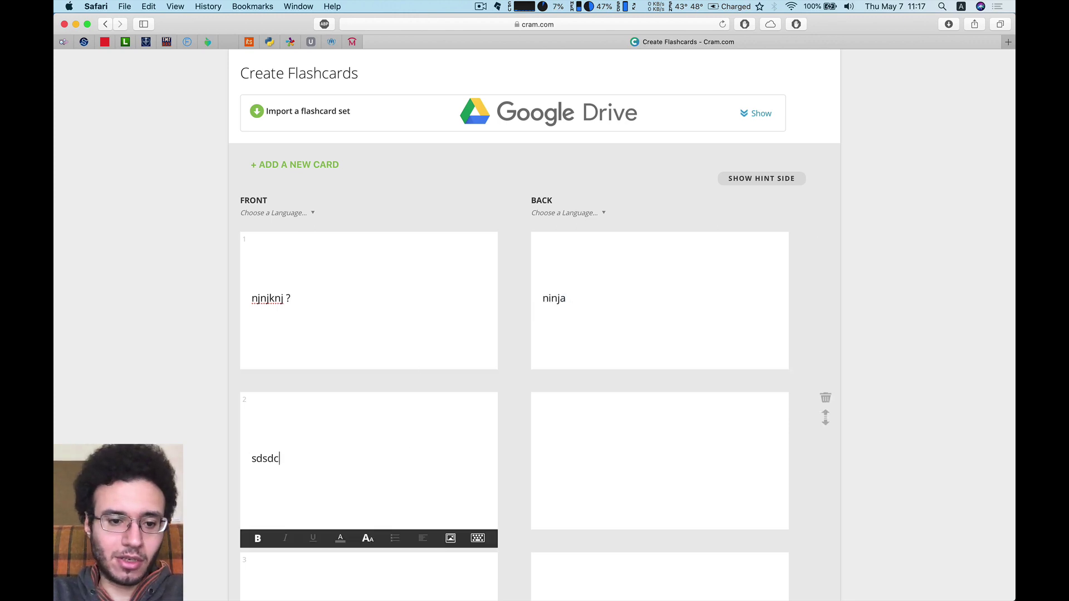
click(573, 460)
text(sdcsdc)
Fill in card 3 with "sdcsdcsd" on the front and "dscsdcsd" on the back
scroll(425, 375, down, 5)
click(425, 375)
text(sdcsdcsd)
click(683, 373)
text(dscsdcsd)
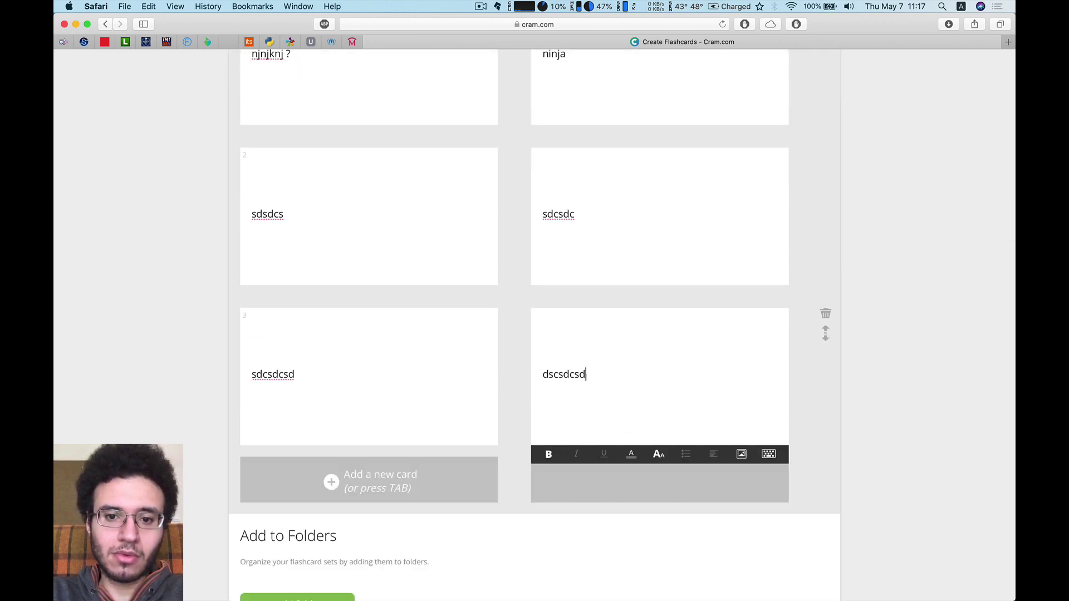
Reorder the cards so that the "sdcsdcsd" card comes before the "sdsdcs" card
scroll(725, 320, up, 2)
drag(826, 403, 814, 260)
scroll(814, 260, up, 2)
scroll(813, 259, up, 1)
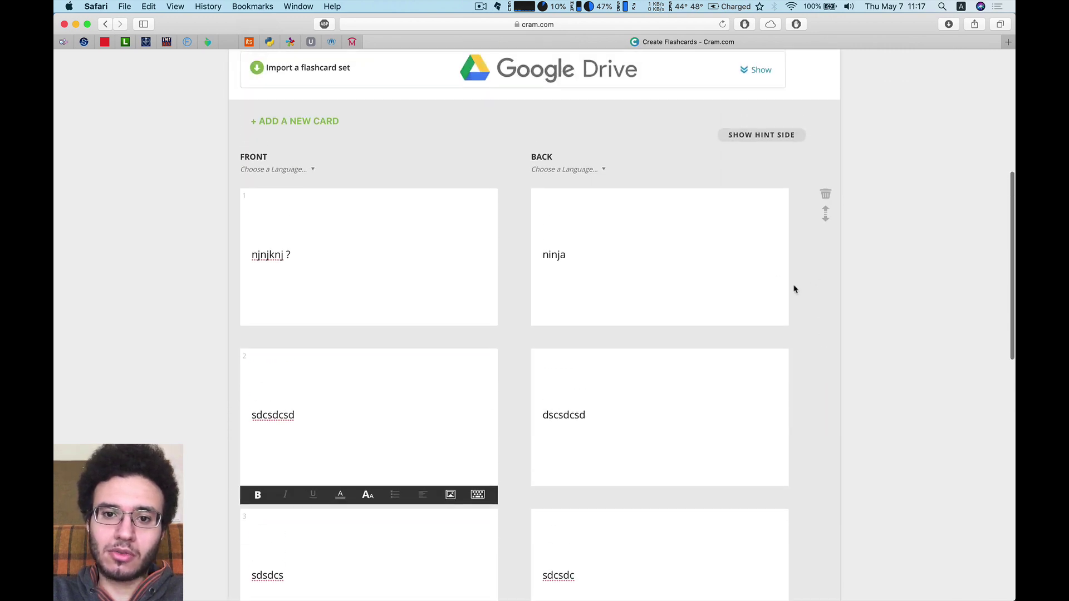
Set the language of the cards' front side to English
click(298, 169)
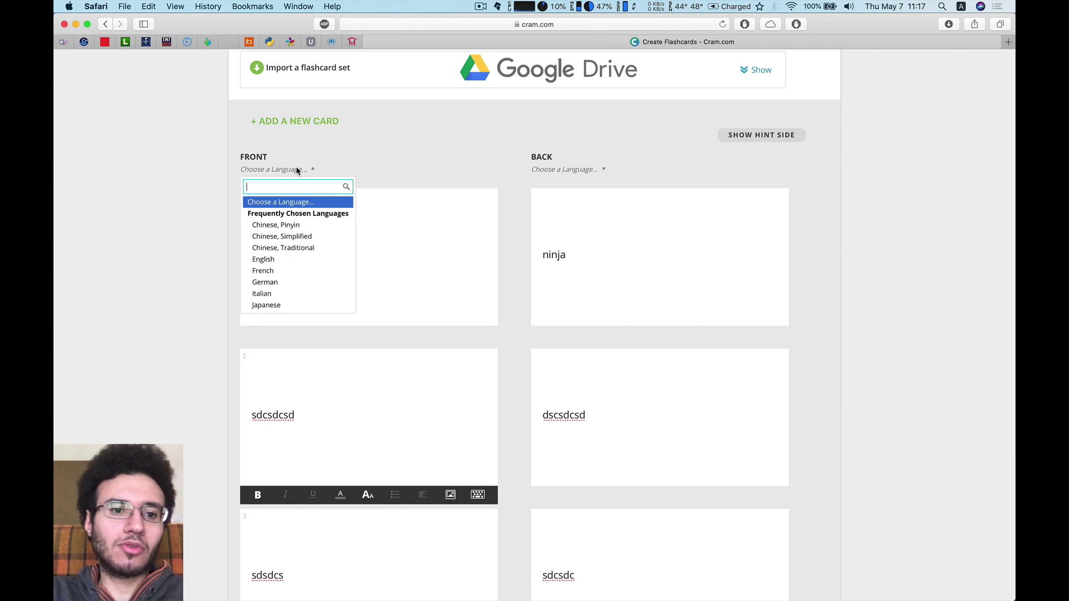
text(engl)
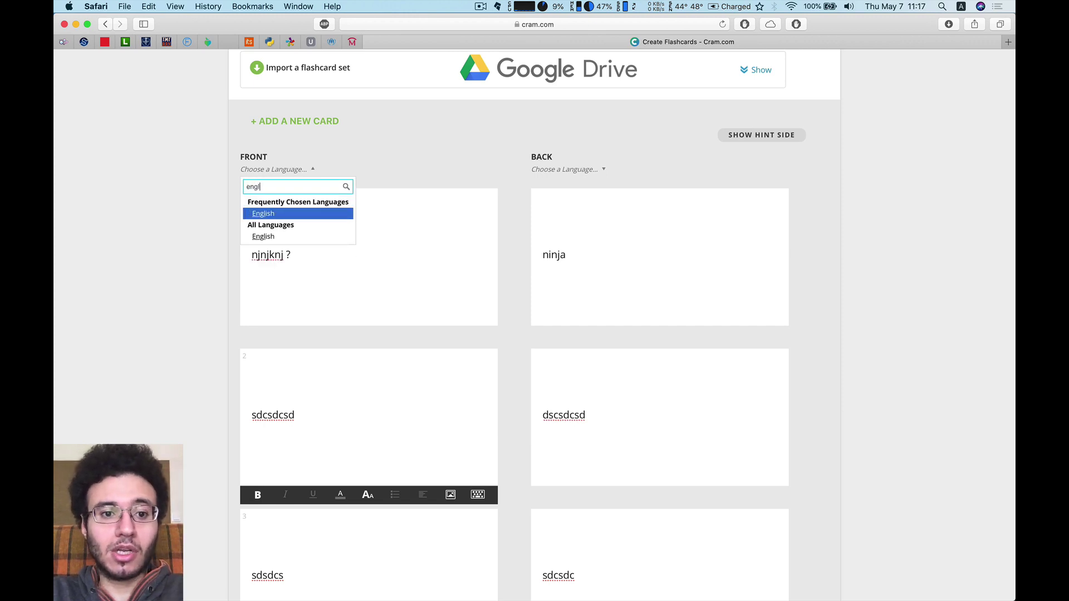
key(Return)
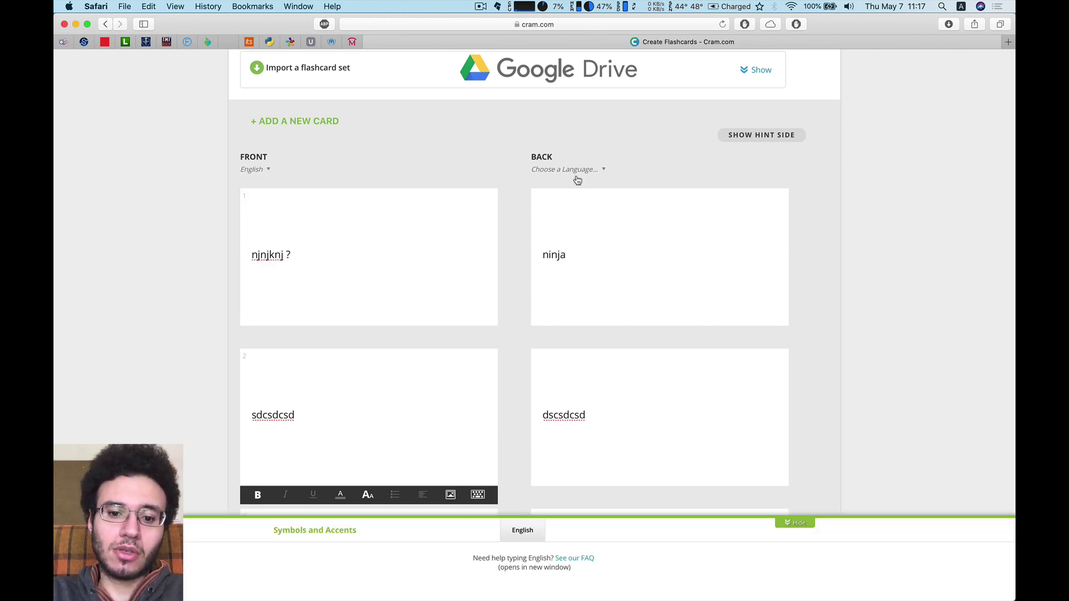
Set the language of the cards' back side to English
click(578, 170)
text(en)
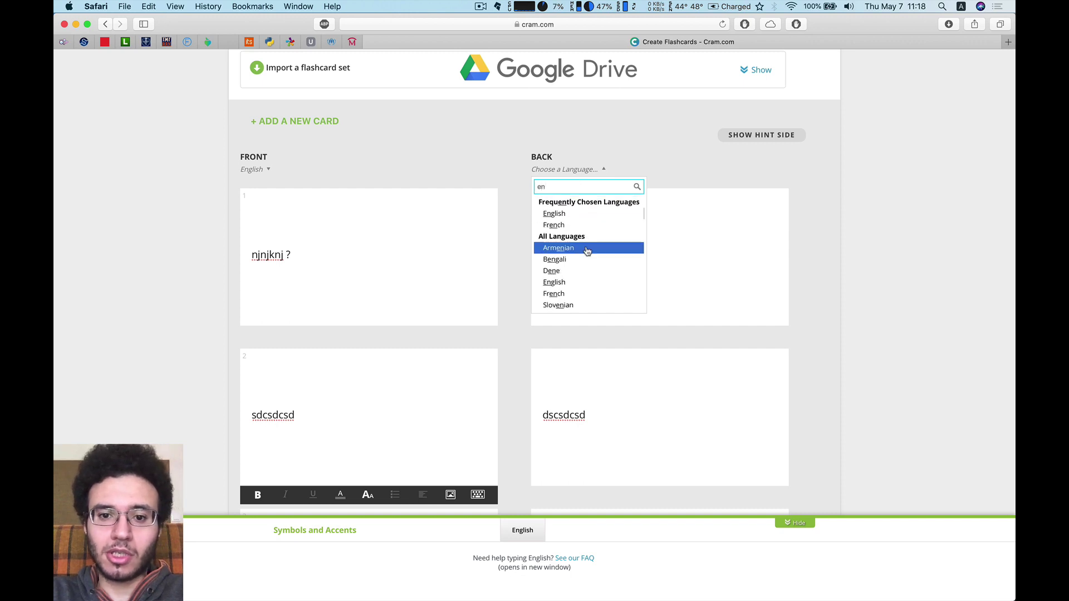
scroll(587, 245, down, 3)
scroll(587, 182, down, 1)
key(BackSpace)
key(BackSpace)
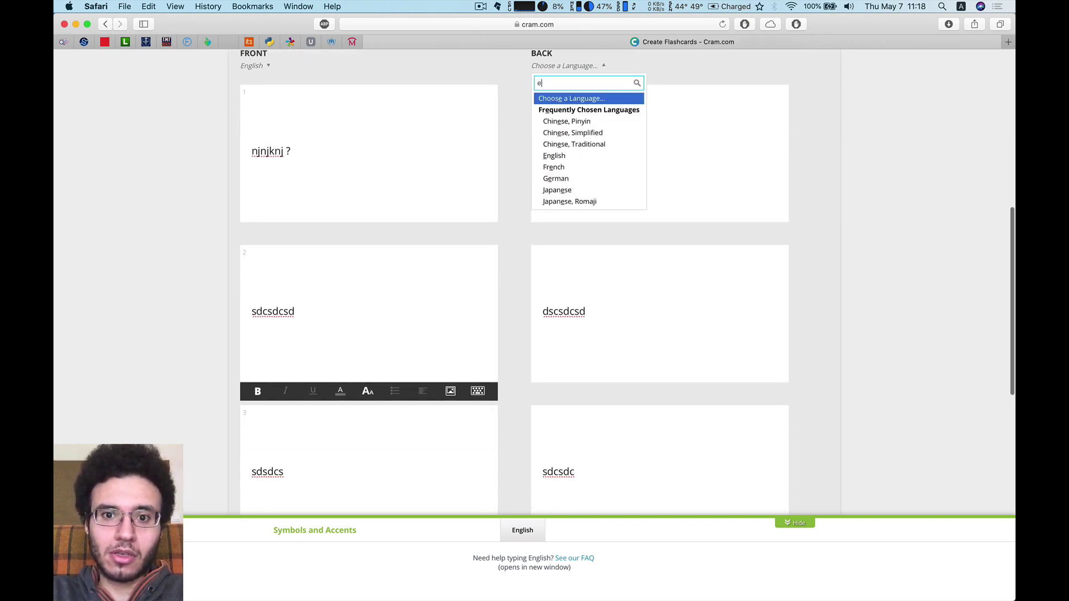
text(ara)
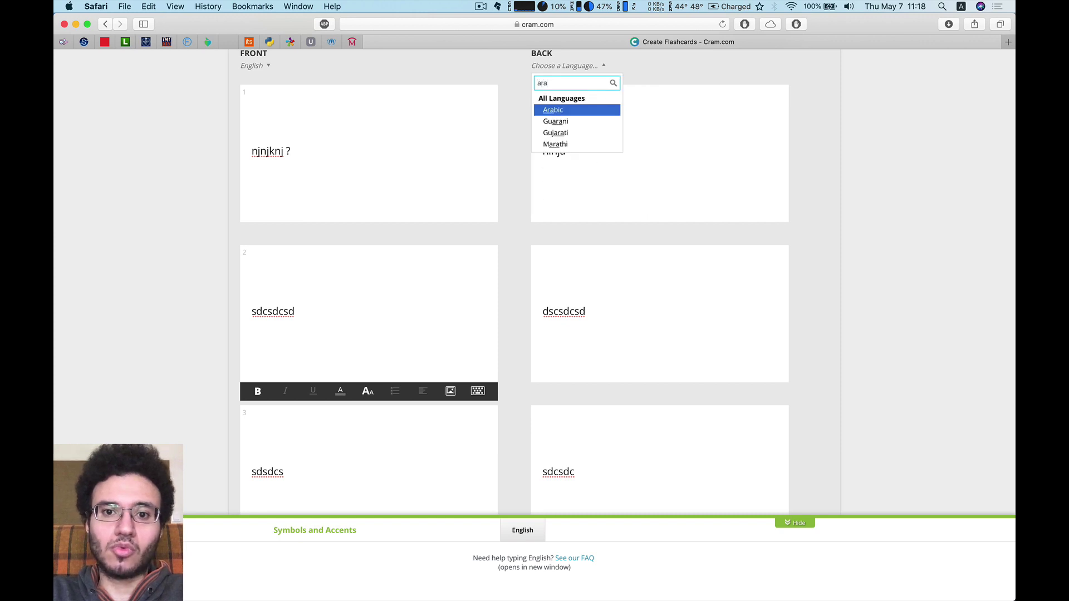
key(BackSpace)
key(BackSpace)
key(BackSpace)
text(Englis)
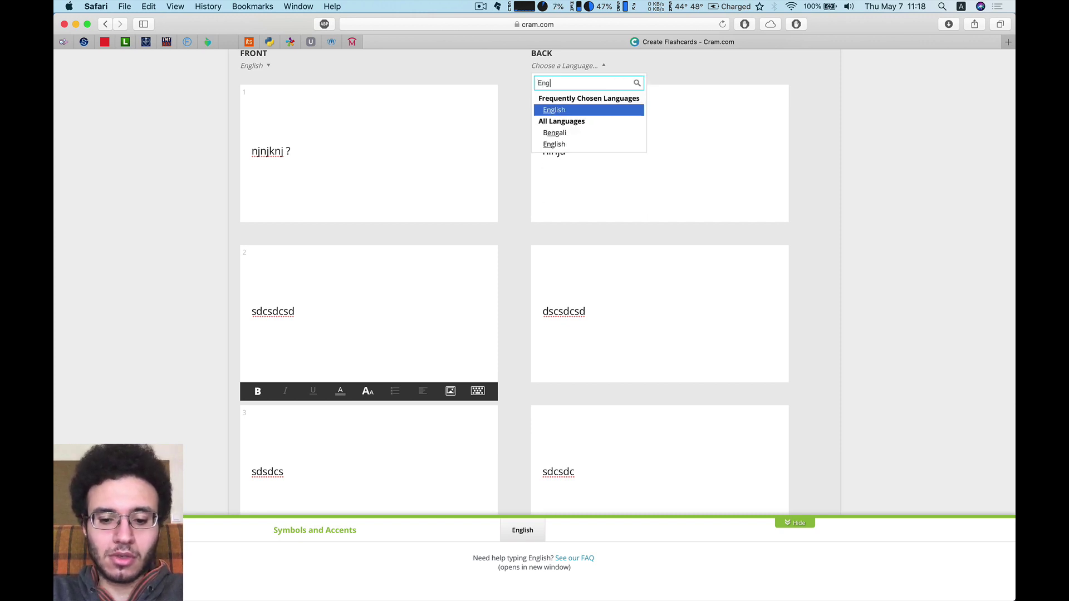
key(Return)
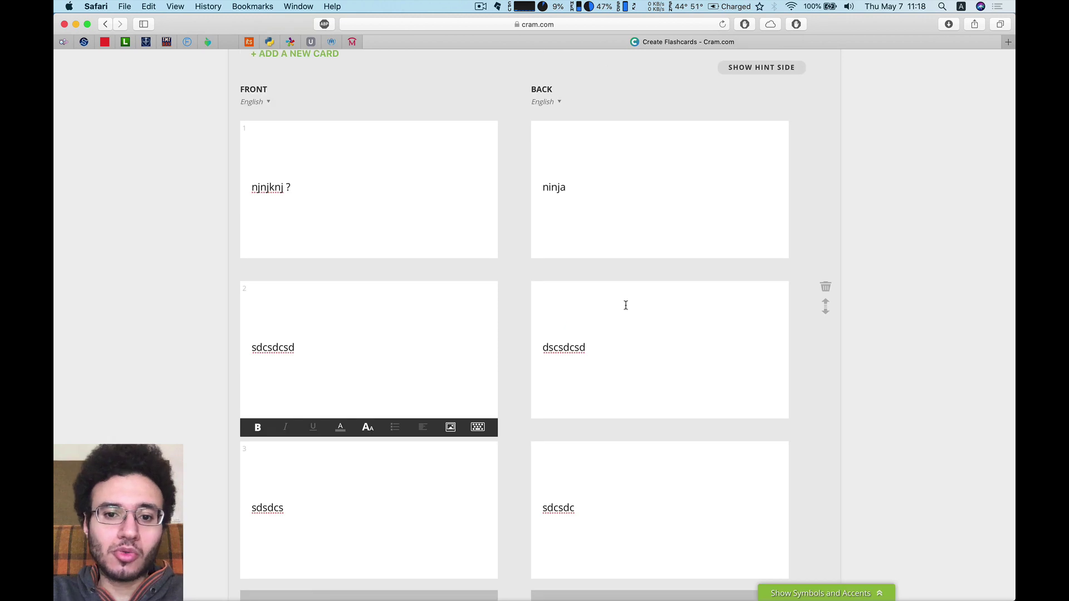
Save the new Database flashcard set without adding it to a folder
scroll(626, 303, down, 3)
scroll(618, 281, down, 5)
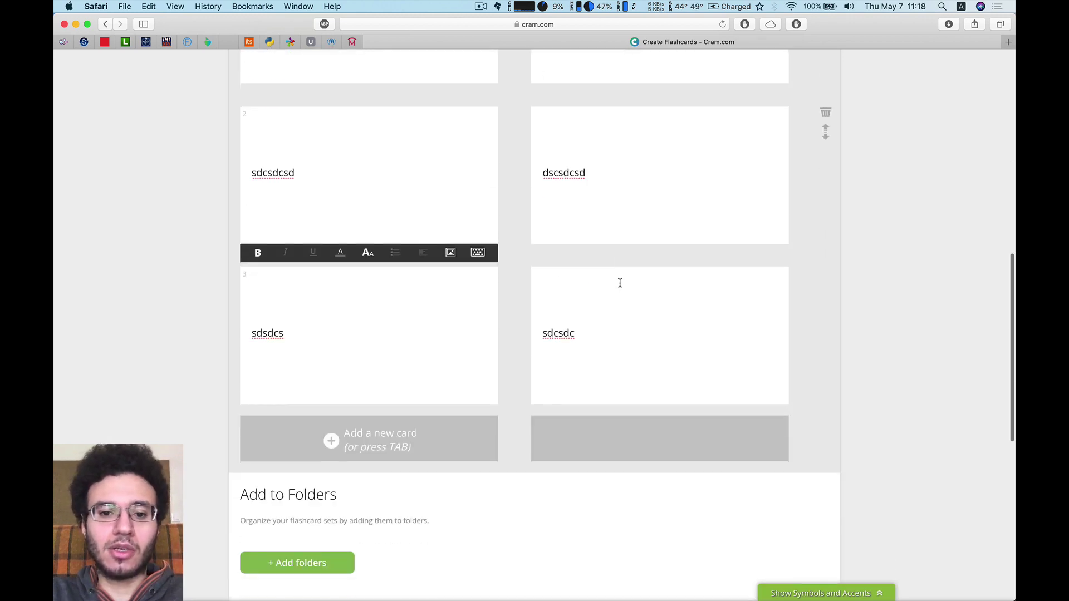
click(318, 458)
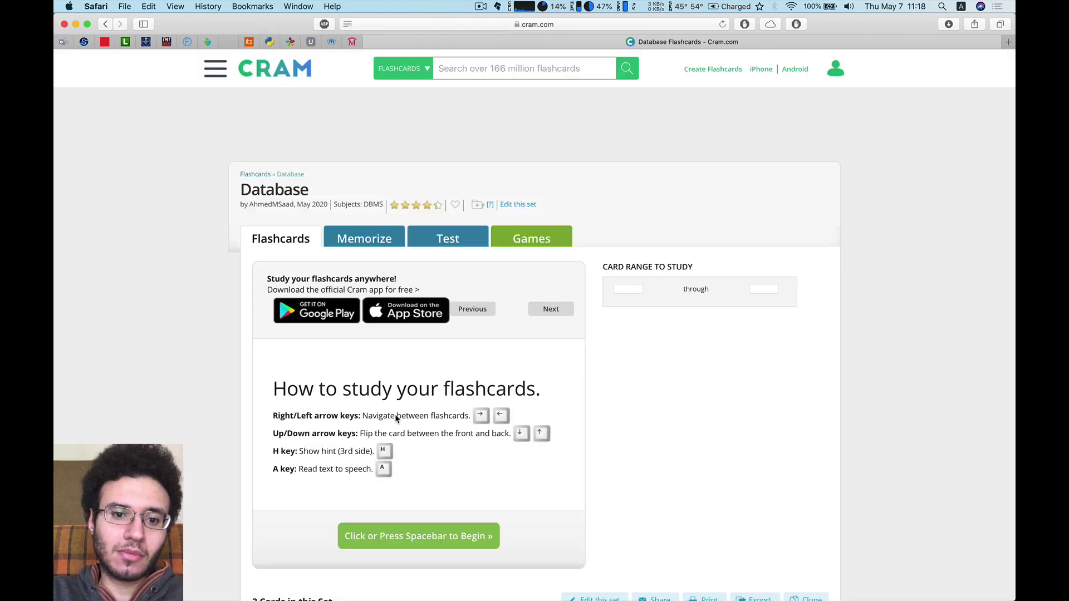
Look over the saved cards of the Database set and begin studying them in Flashcards mode
scroll(451, 355, down, 10)
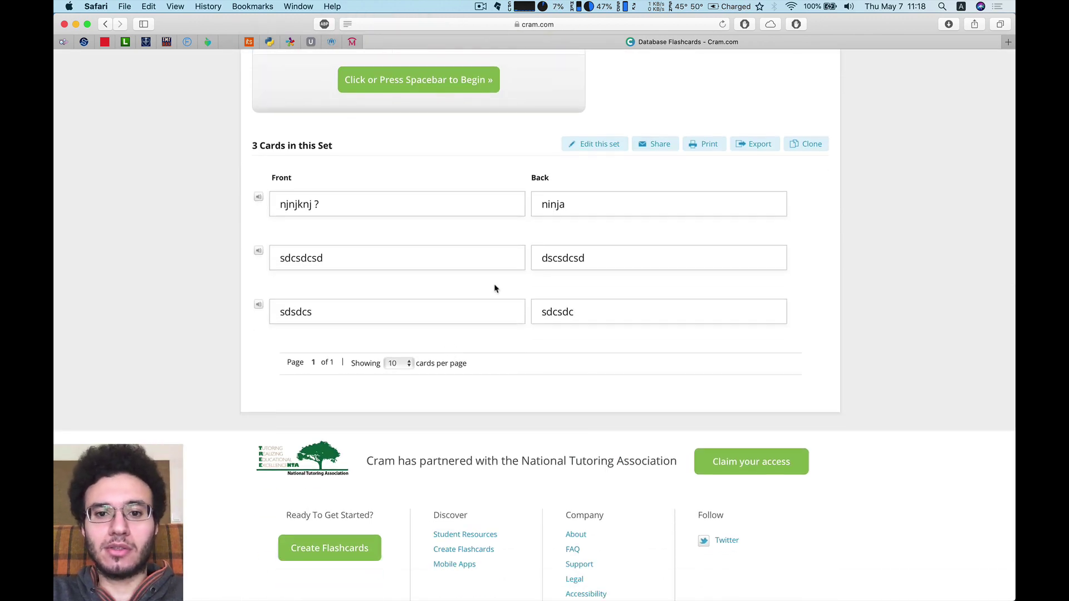
scroll(504, 296, up, 3)
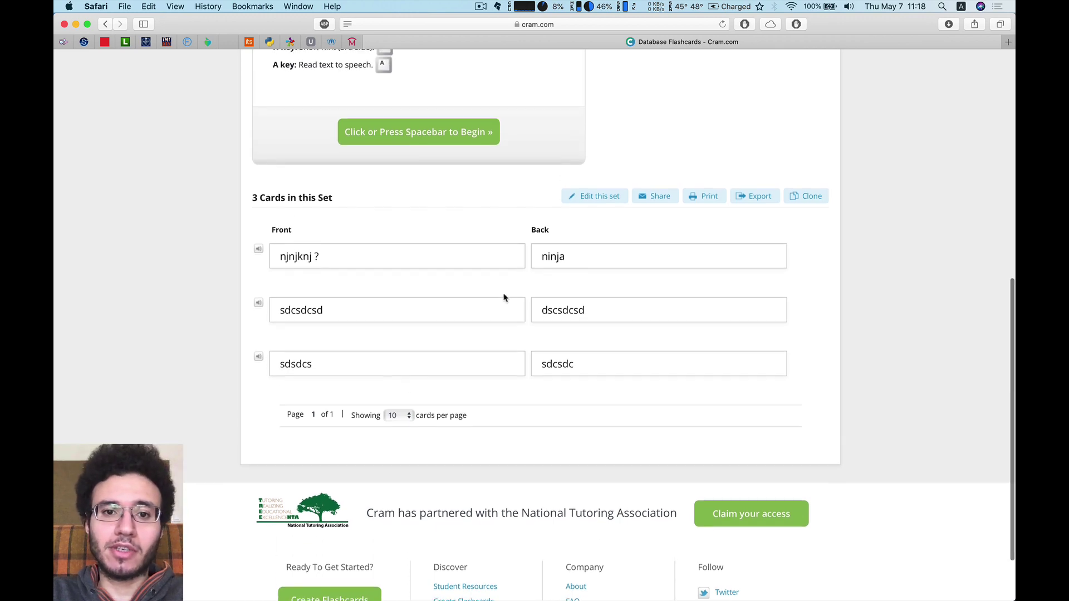
scroll(504, 298, up, 4)
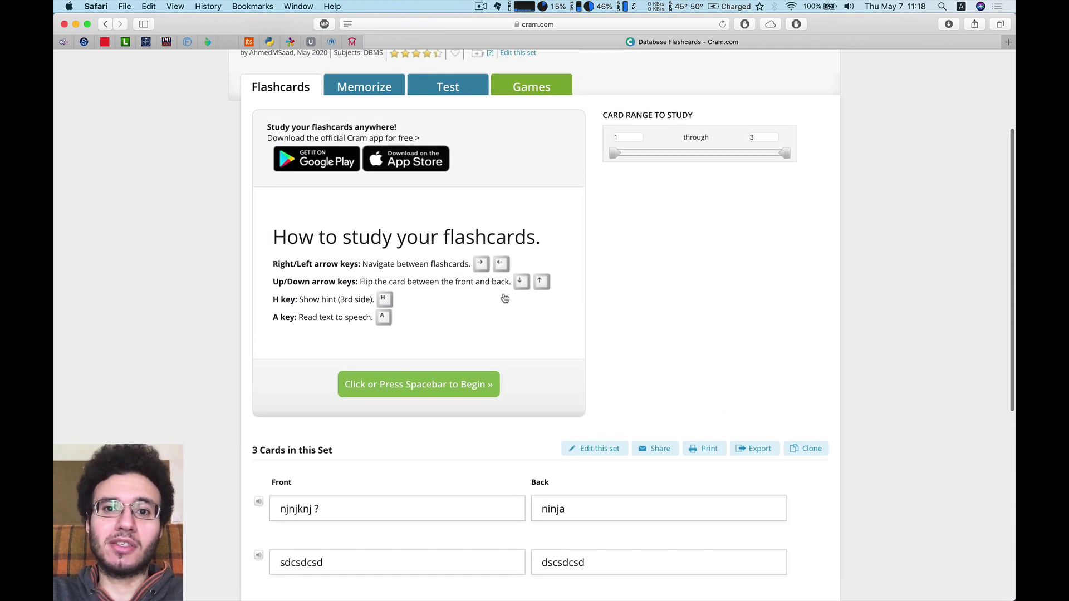
scroll(503, 298, up, 1)
scroll(425, 364, down, 2)
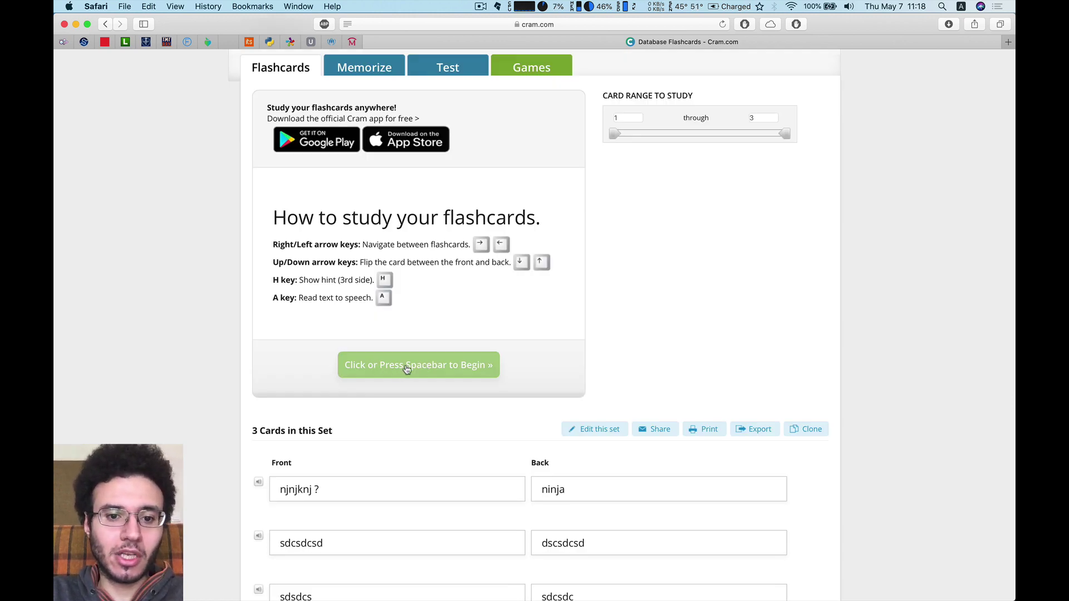
click(416, 370)
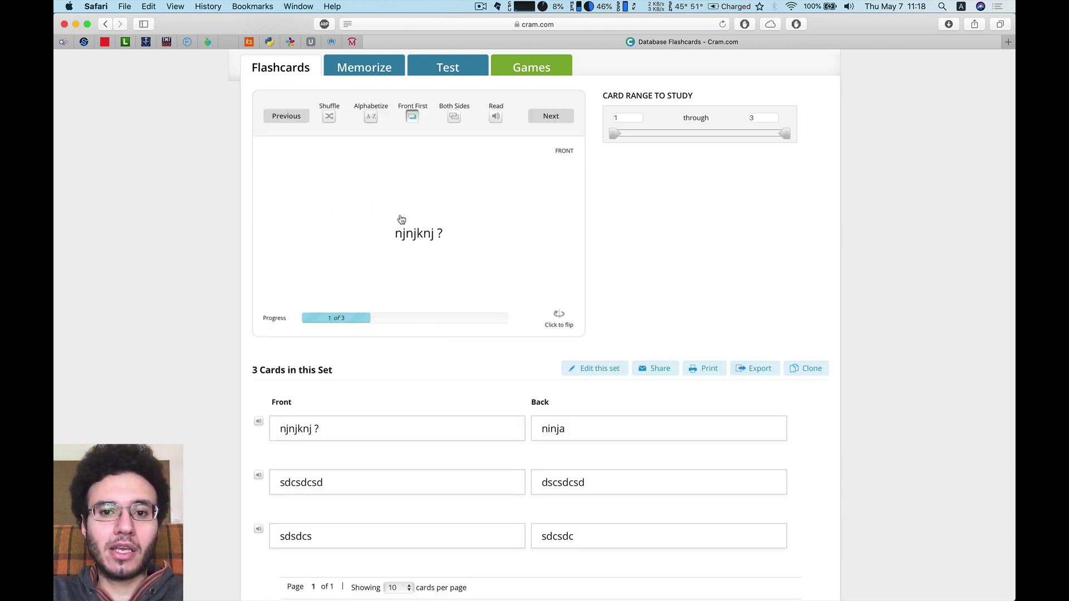
Flip the first Database flashcard between its front and back sides and advance through the deck to the third card
scroll(452, 260, up, 1)
scroll(453, 259, up, 1)
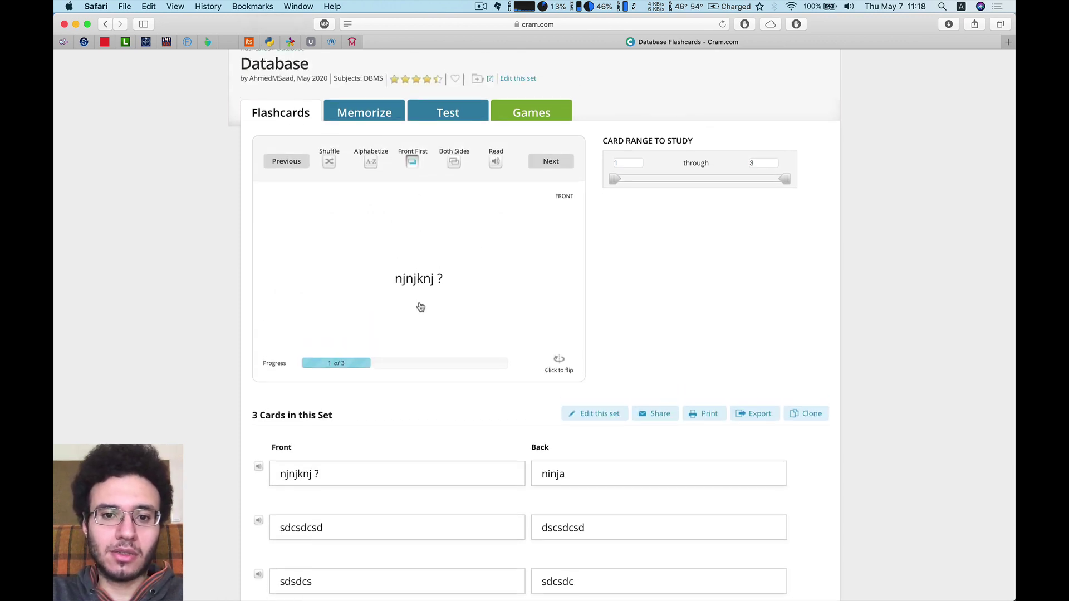
click(558, 362)
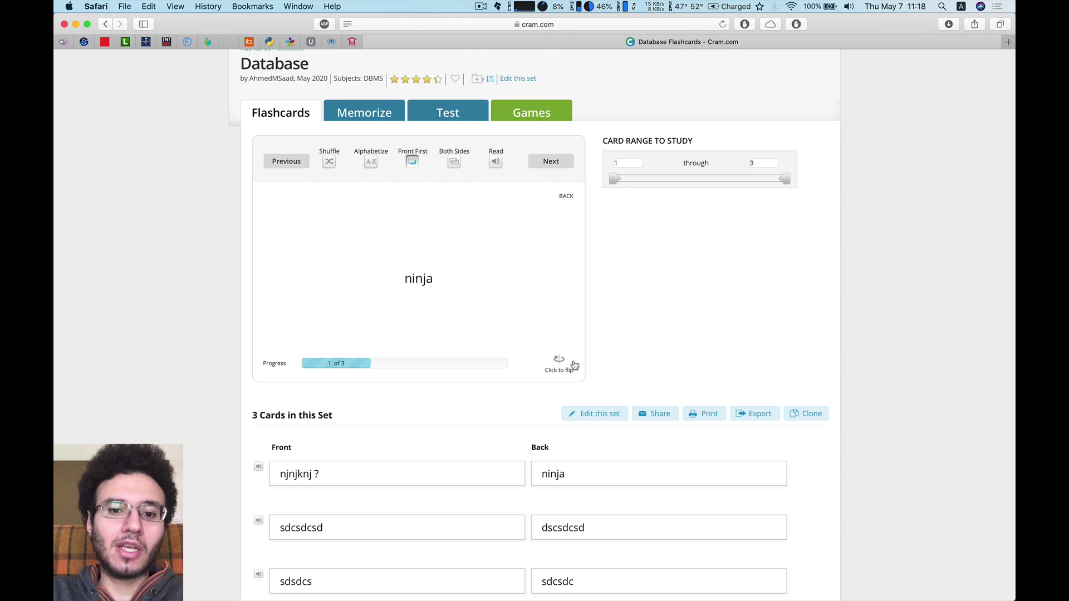
click(566, 367)
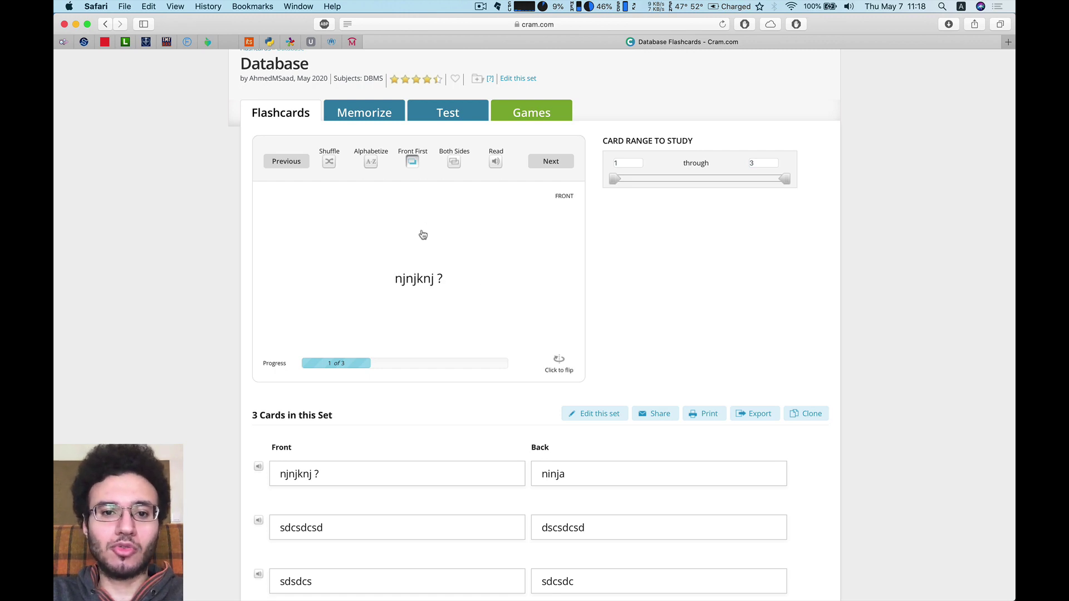
click(555, 365)
click(556, 366)
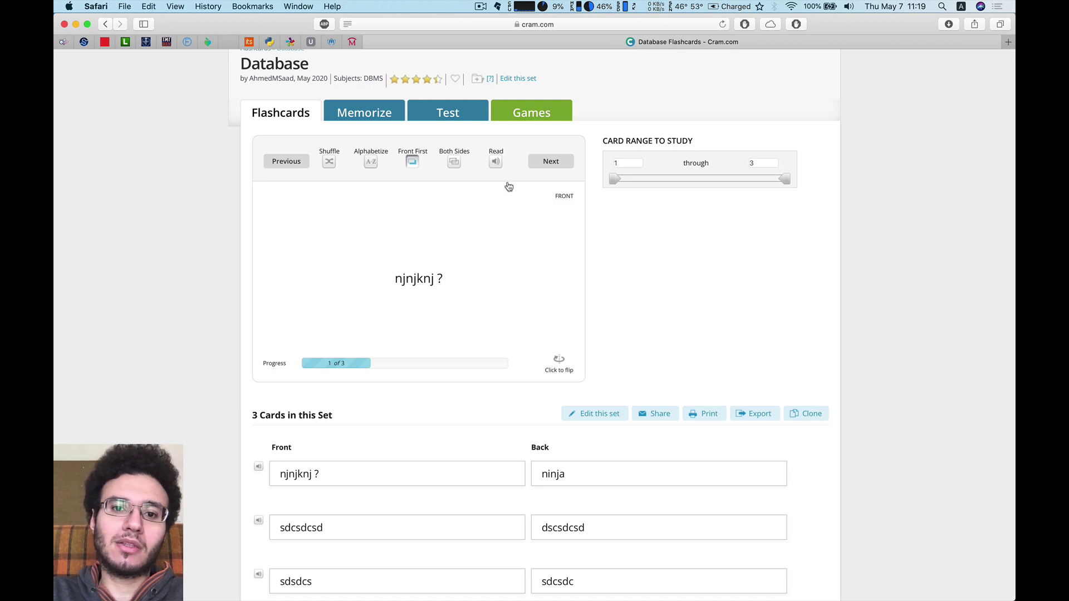
click(556, 162)
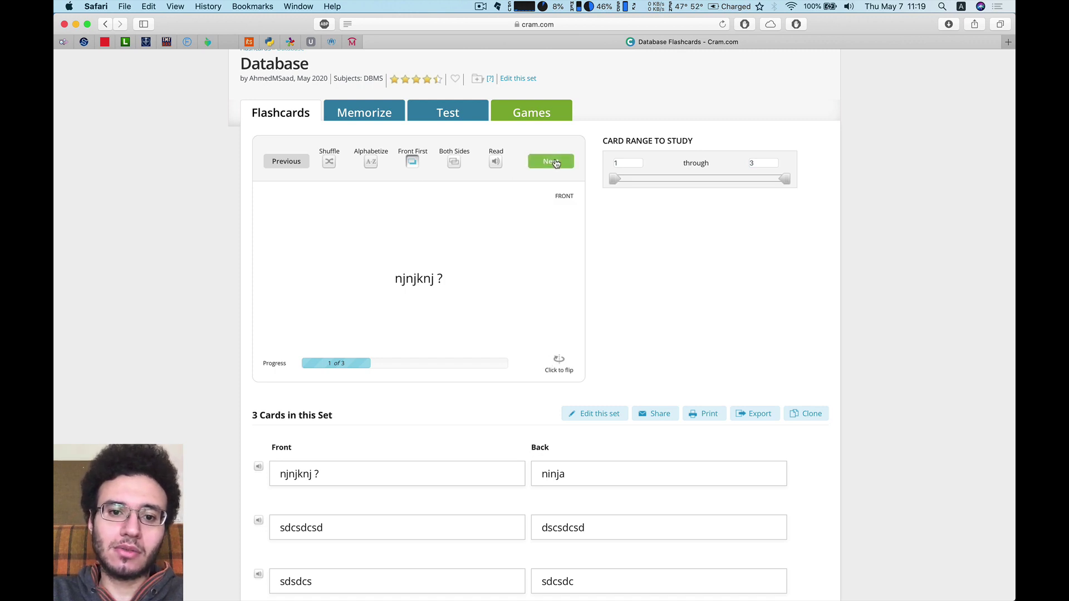
click(555, 162)
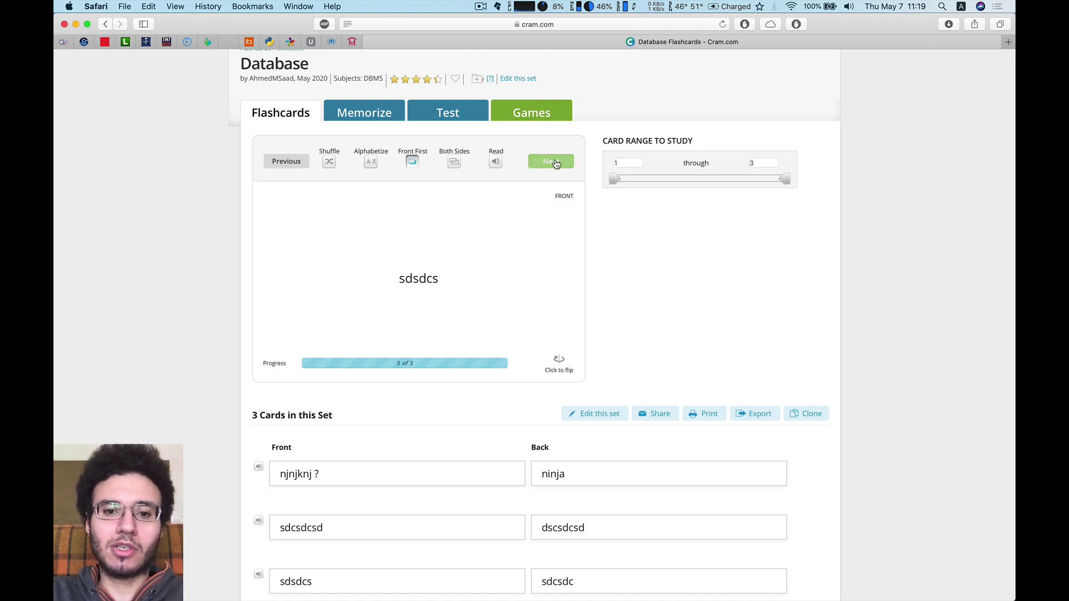
Shuffle the order of the Database flashcards several times
click(330, 163)
click(330, 164)
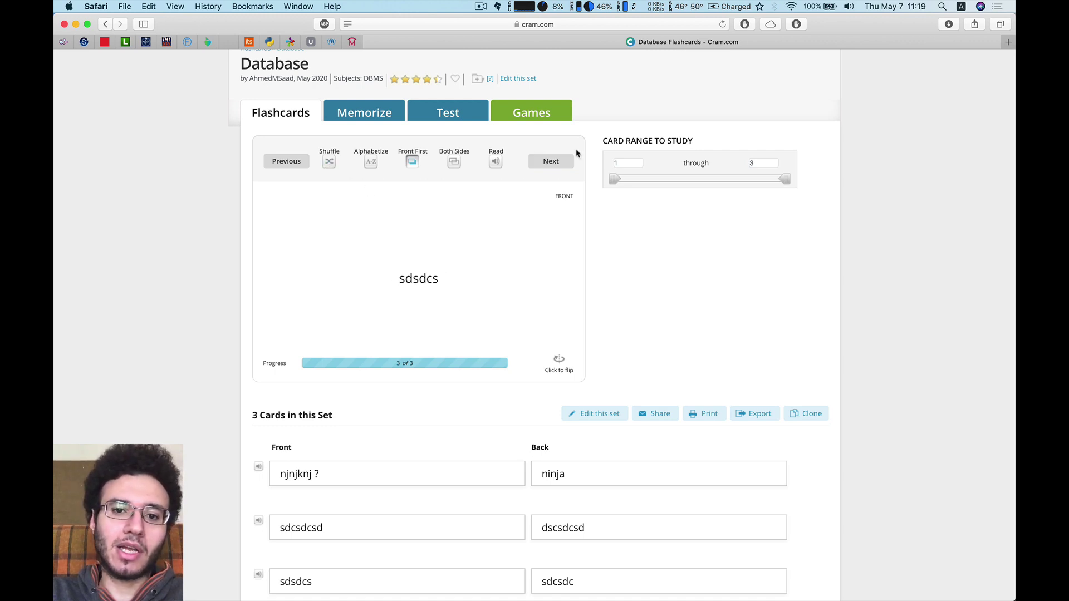
click(555, 167)
click(329, 163)
click(329, 164)
click(330, 164)
click(329, 164)
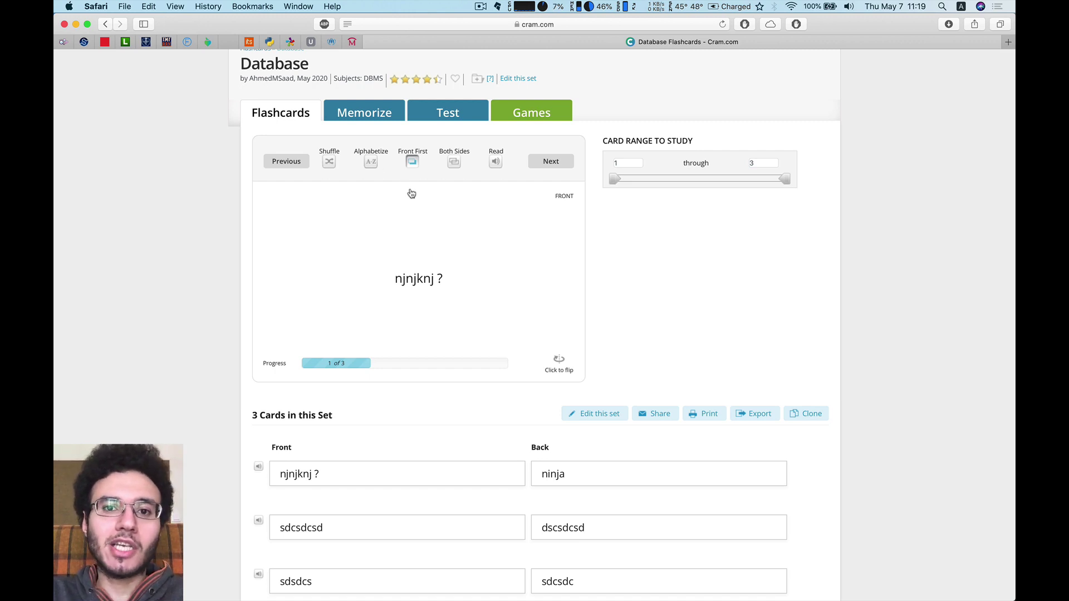
Open the Memorize mode for the Database set, look over its instructions and begin the round
scroll(412, 193, down, 2)
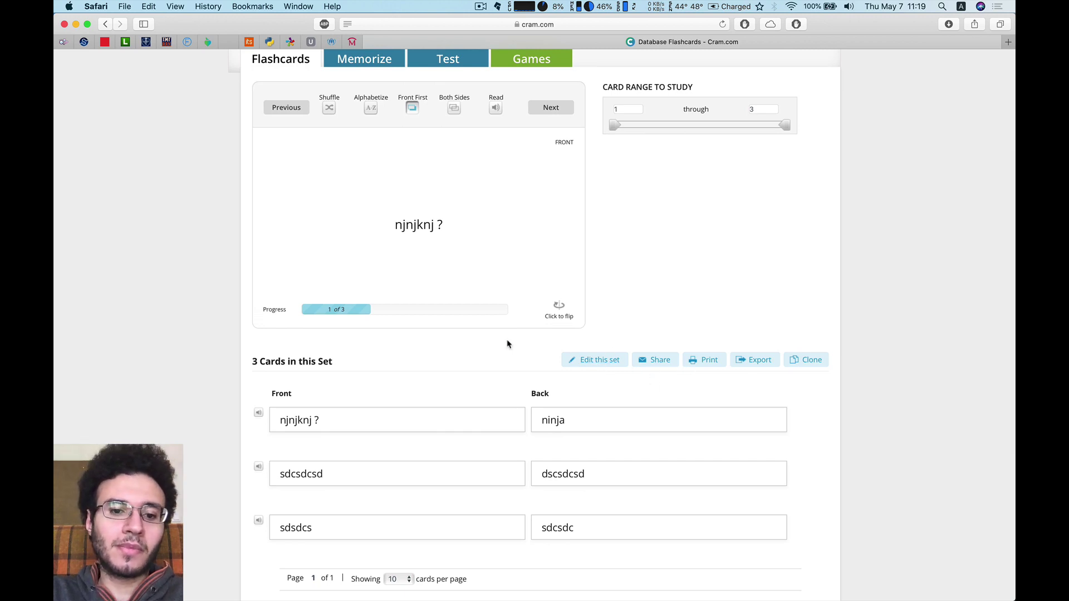
scroll(507, 343, up, 2)
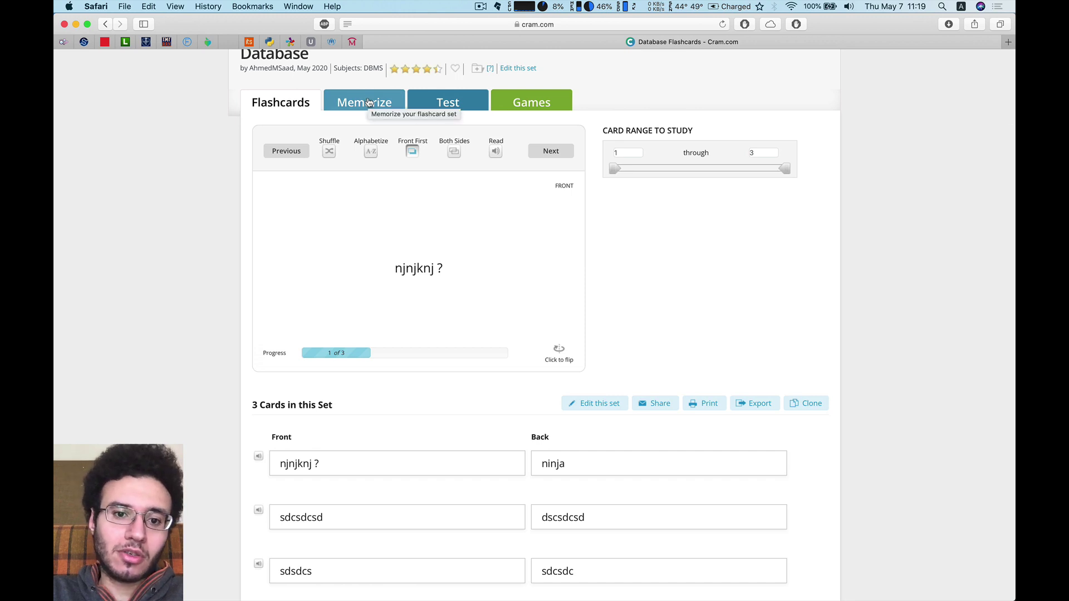
click(368, 102)
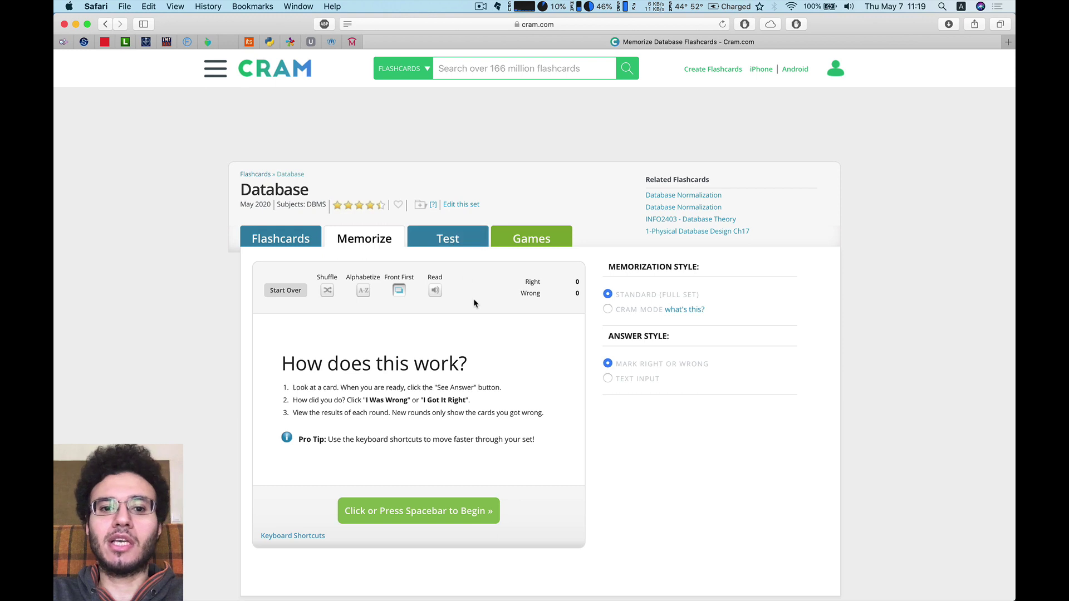
scroll(473, 304, down, 3)
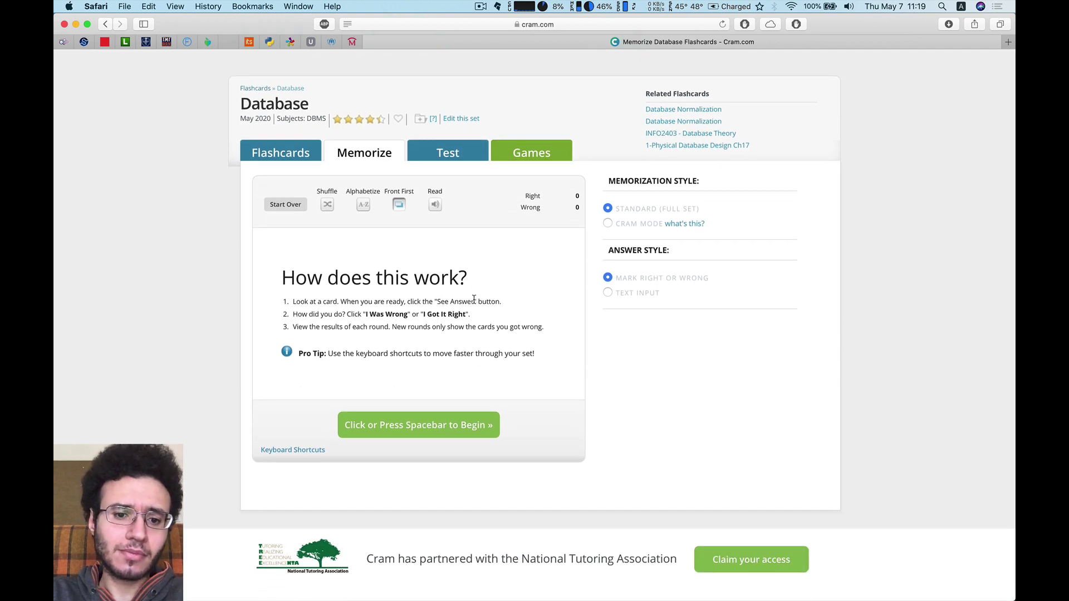
scroll(473, 302, down, 3)
scroll(542, 474, down, 2)
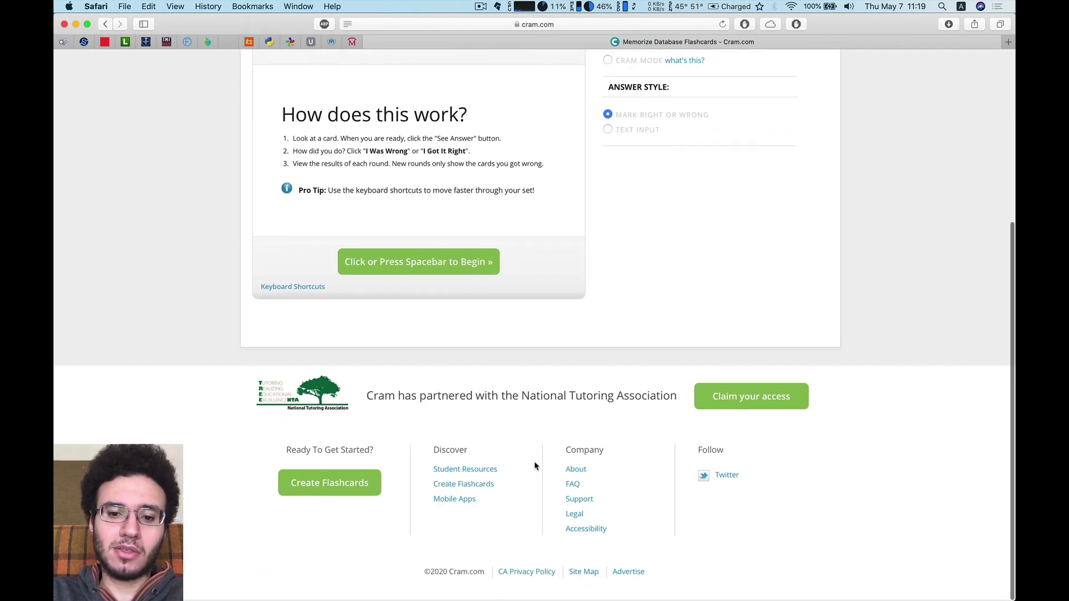
scroll(512, 376, up, 4)
scroll(512, 379, up, 1)
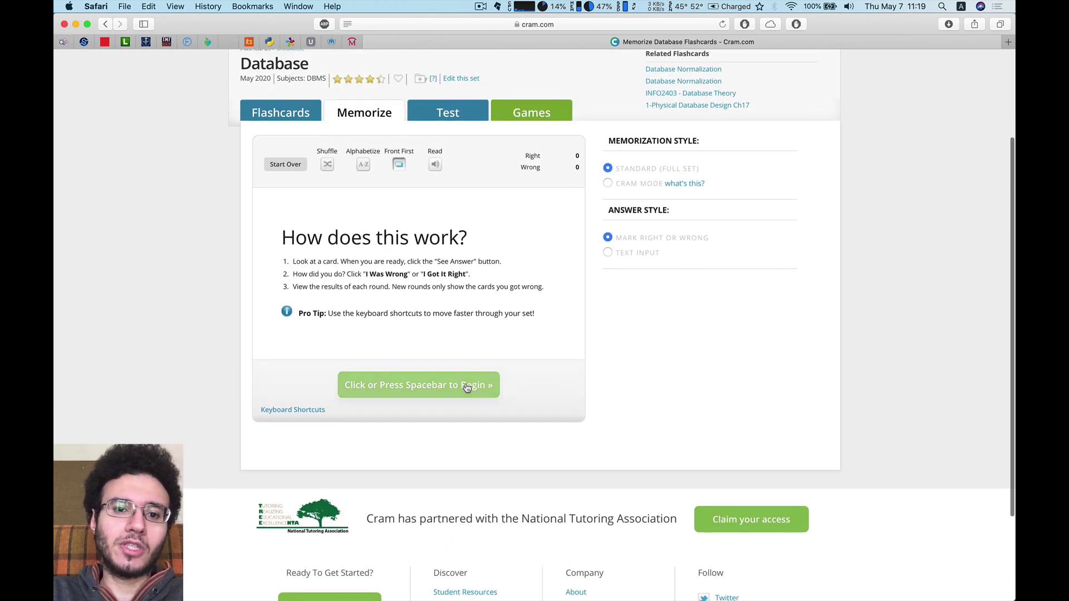
click(459, 387)
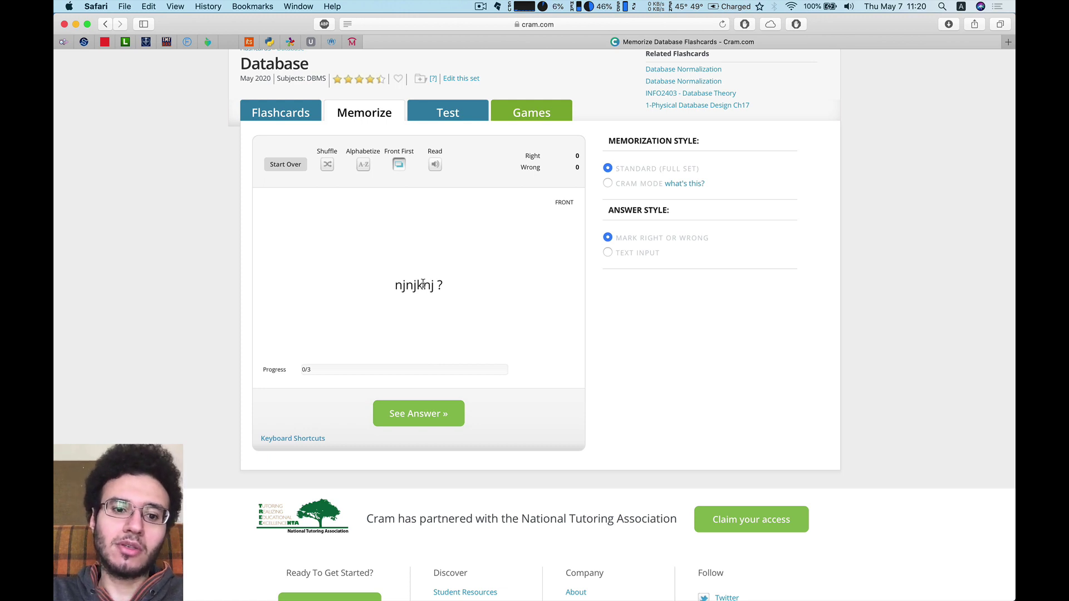
Reveal the answers of the first two Memorize cards, marking the first as right and the second as wrong
click(415, 422)
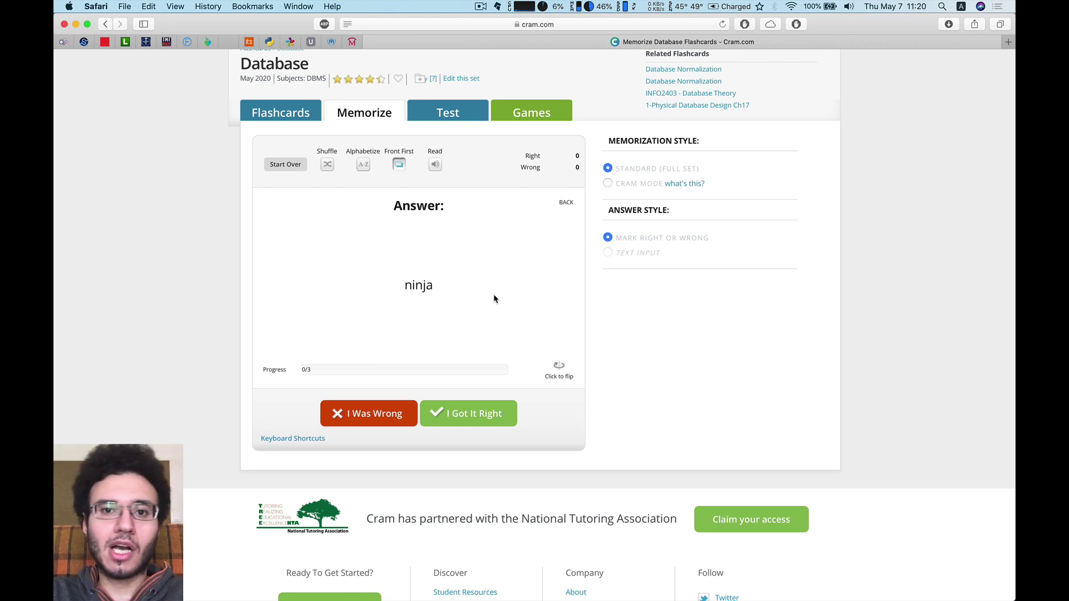
click(477, 416)
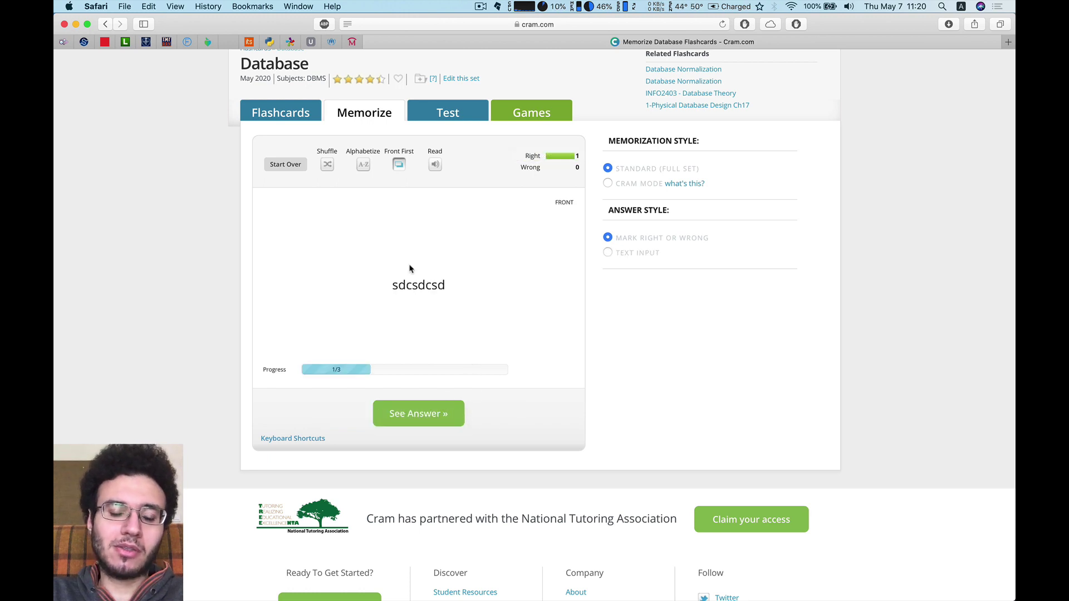
click(425, 409)
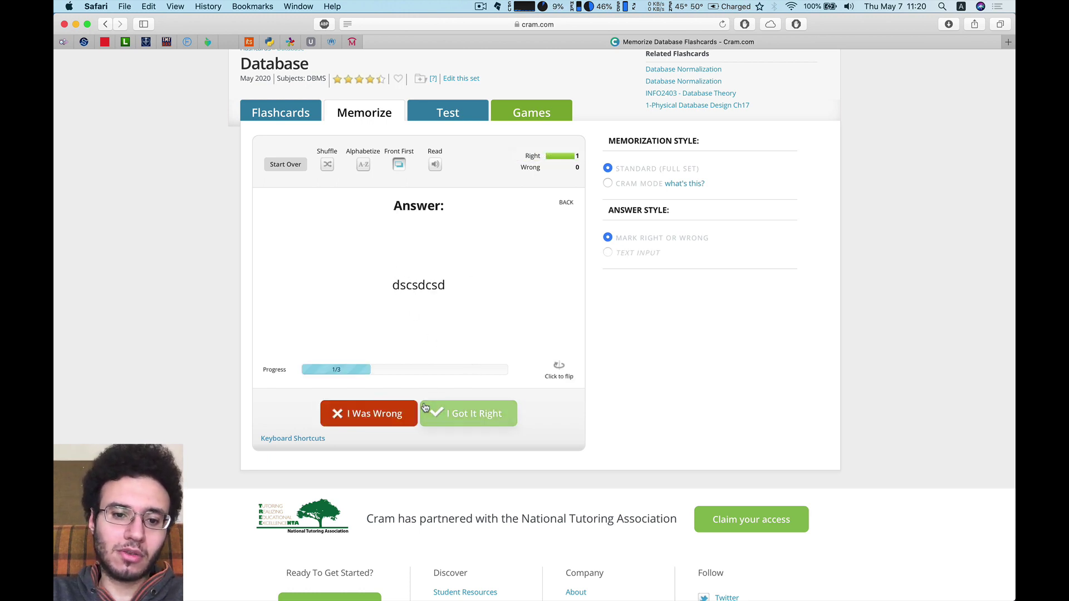
click(389, 416)
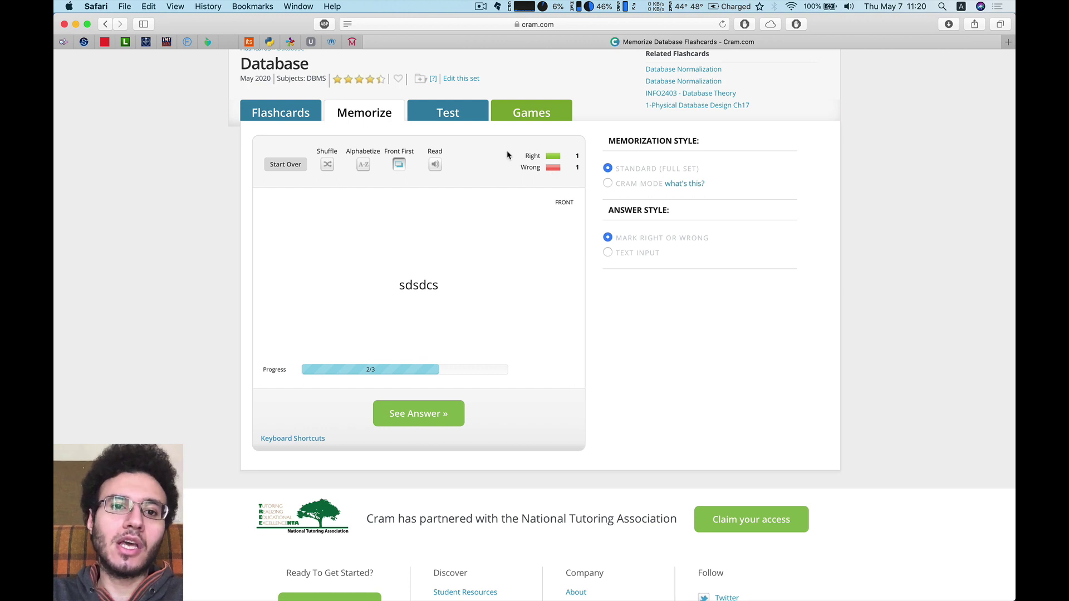
Open the Test mode for the Database set and view the matching letter choices for the first question
click(465, 114)
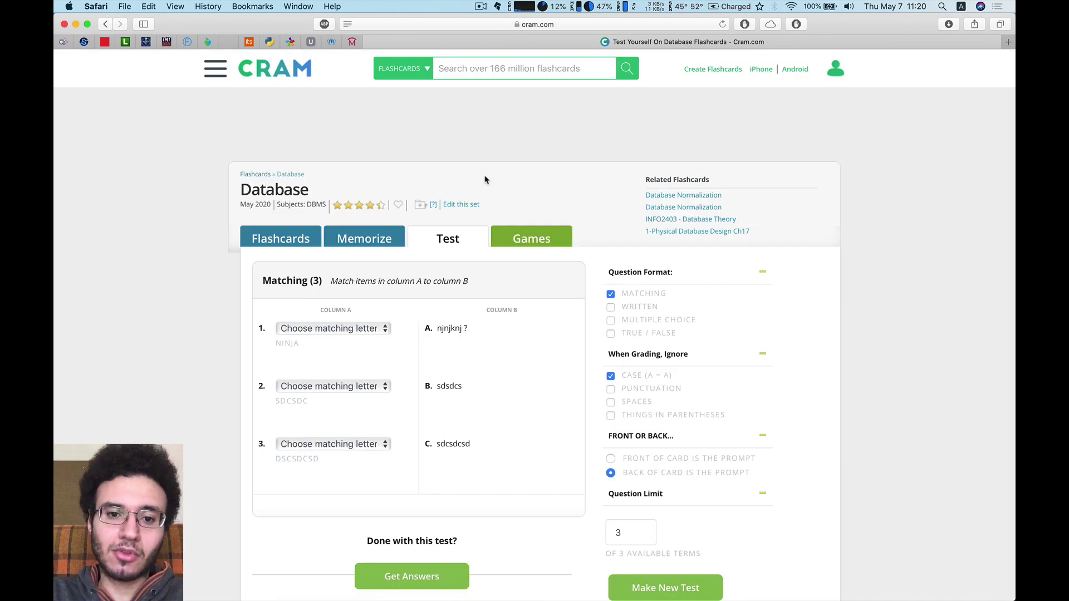
scroll(559, 263, down, 2)
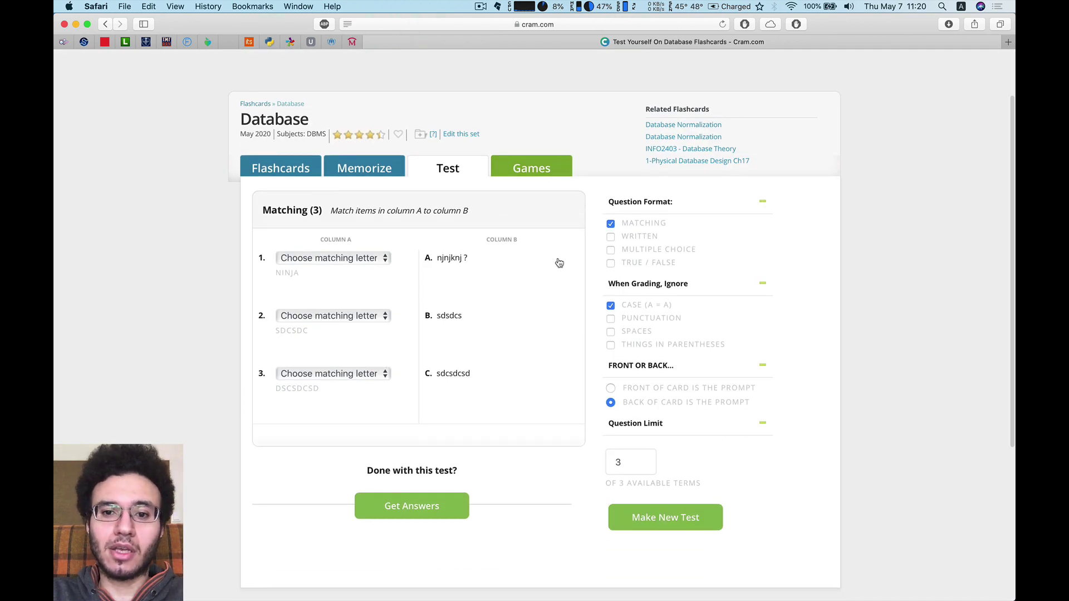
scroll(559, 262, down, 3)
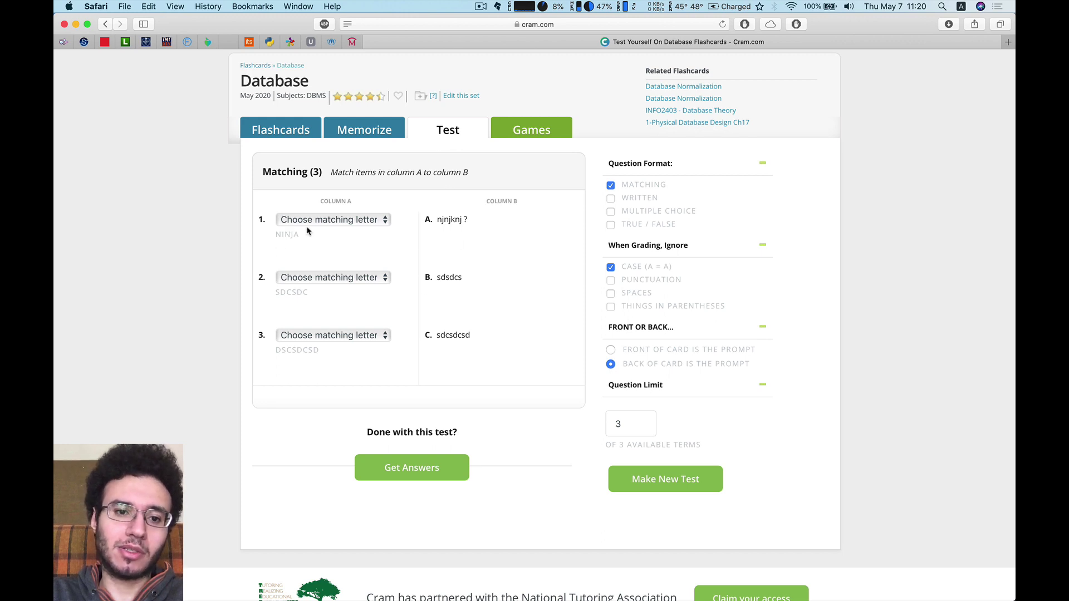
click(379, 220)
click(436, 242)
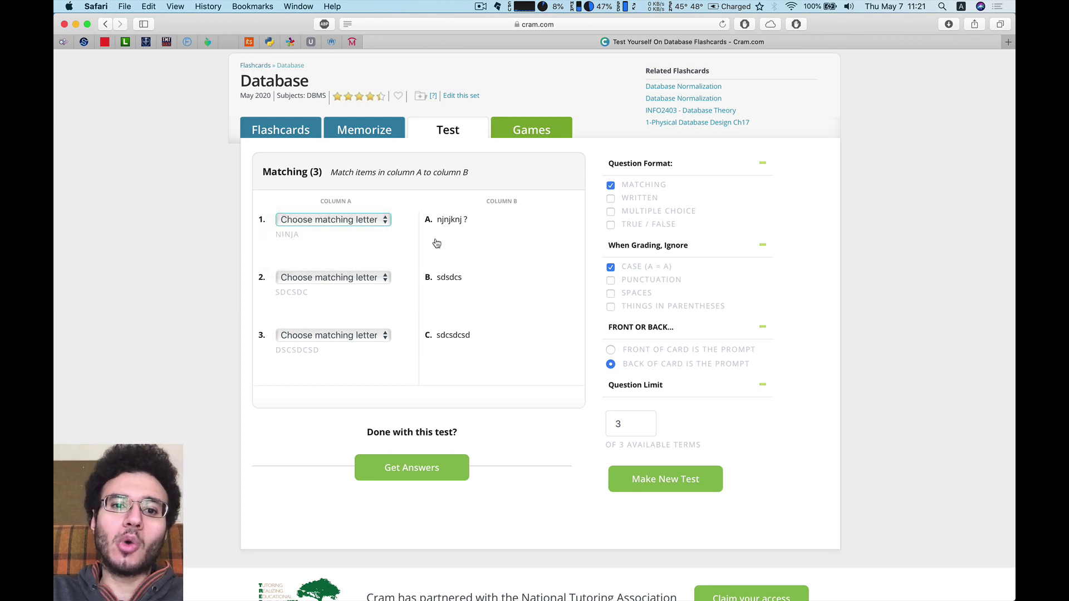
Generate a new test with only written questions and answer its first question with "jnjnjnkjnnk"
click(612, 199)
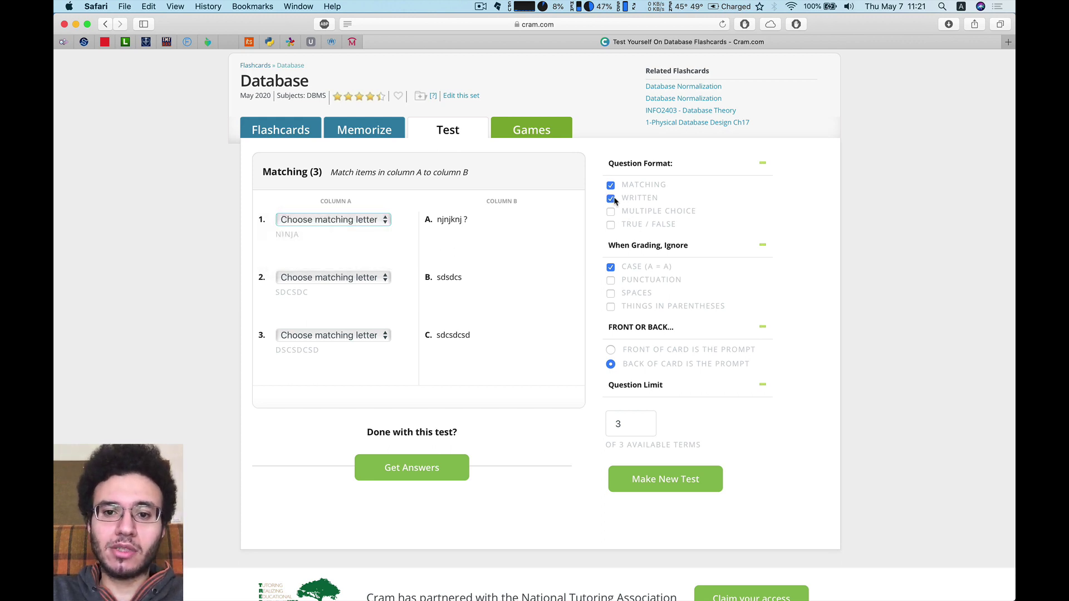
click(611, 185)
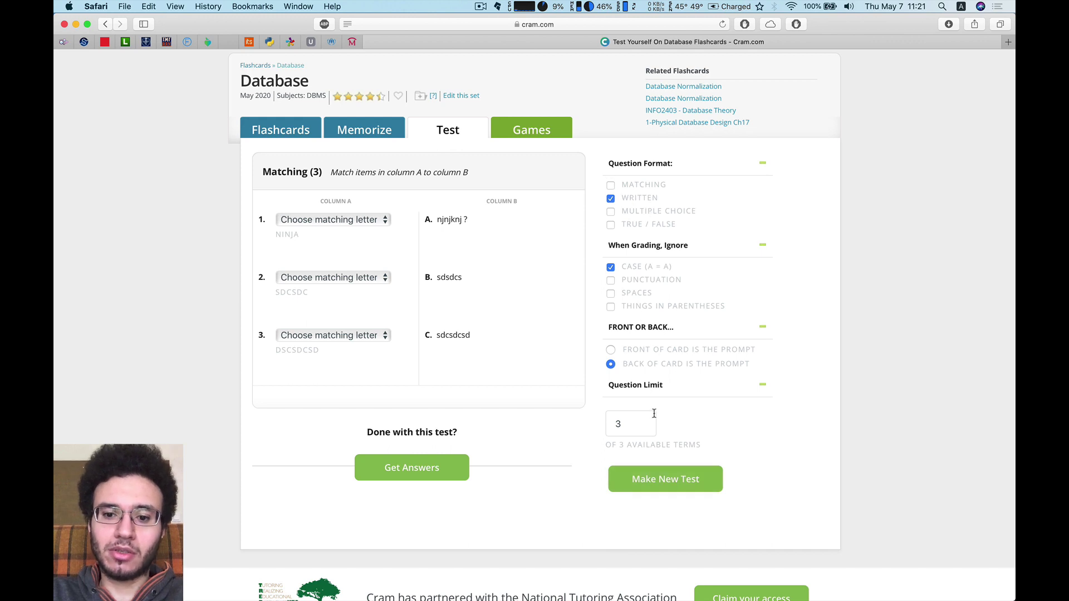
click(661, 479)
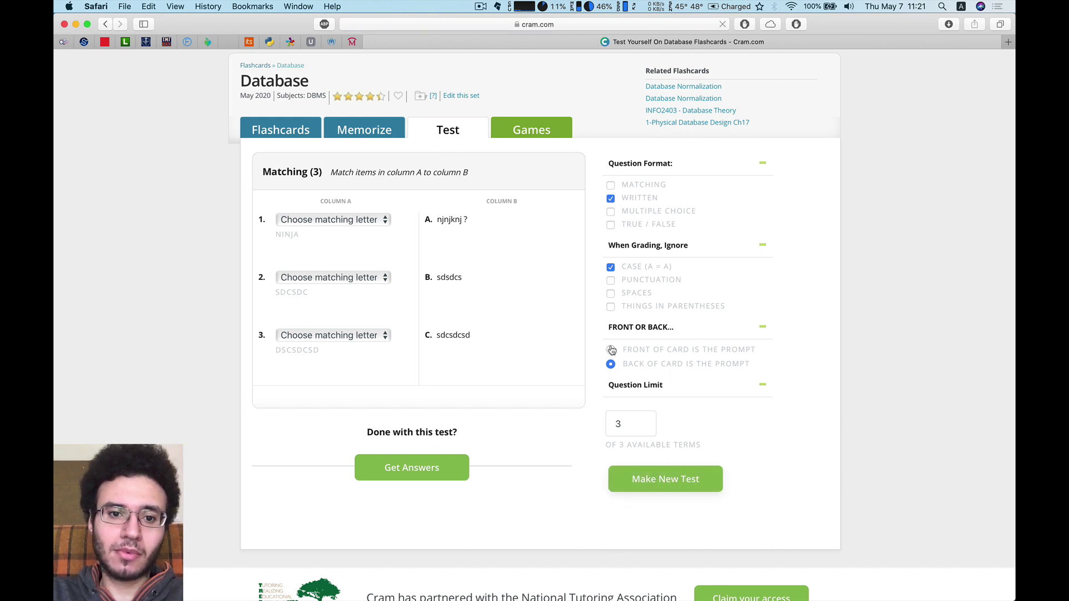
scroll(529, 326, down, 5)
click(458, 223)
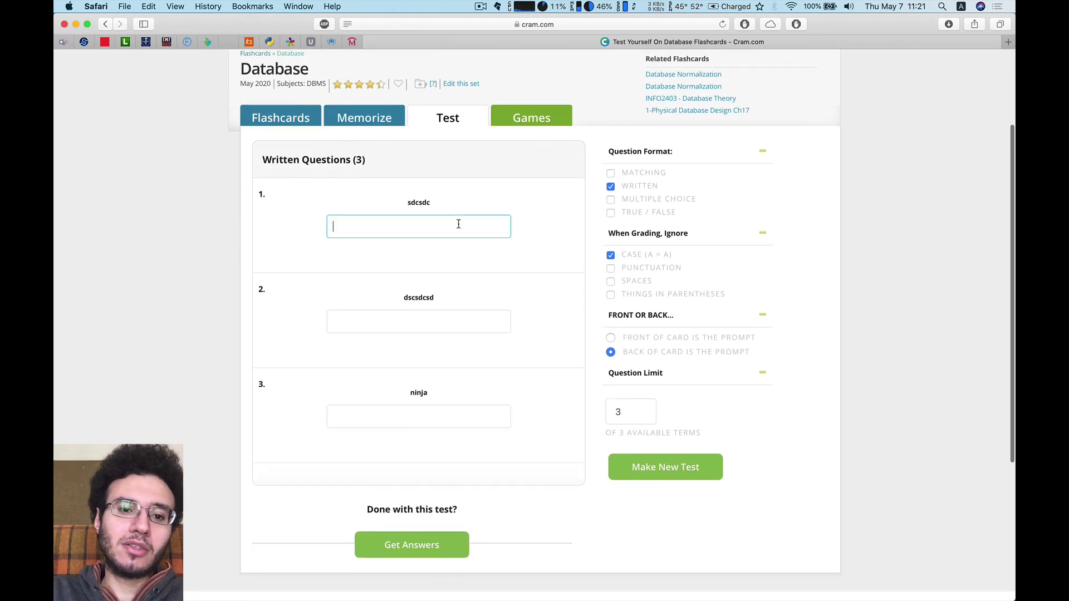
text(jnjnjnkjnnk)
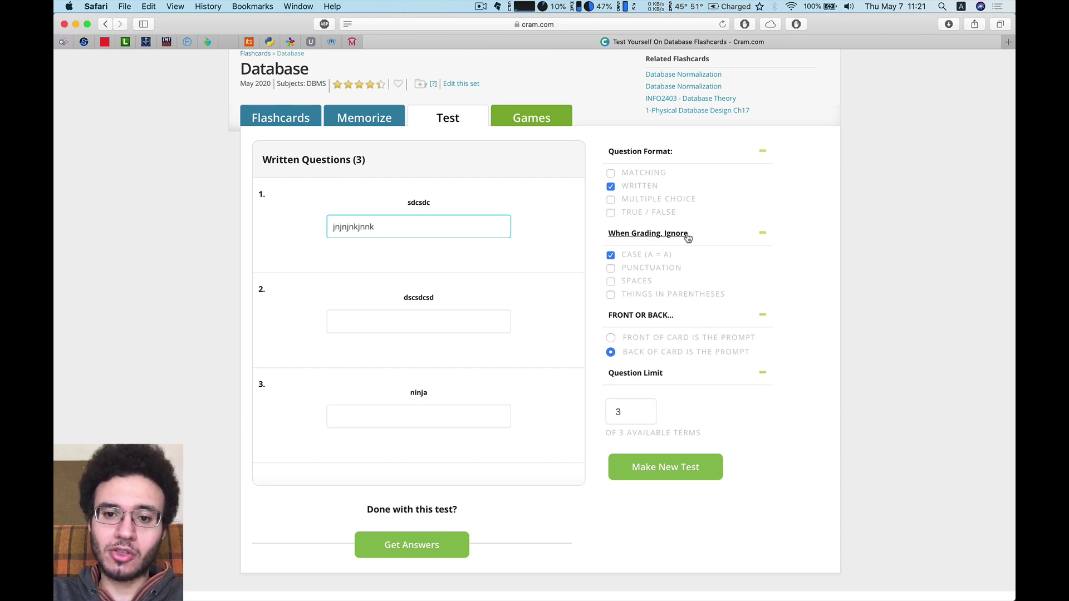
Set grading to also ignore punctuation, spaces and things in parentheses, and generate a new test with only multiple choice questions
click(610, 269)
click(611, 282)
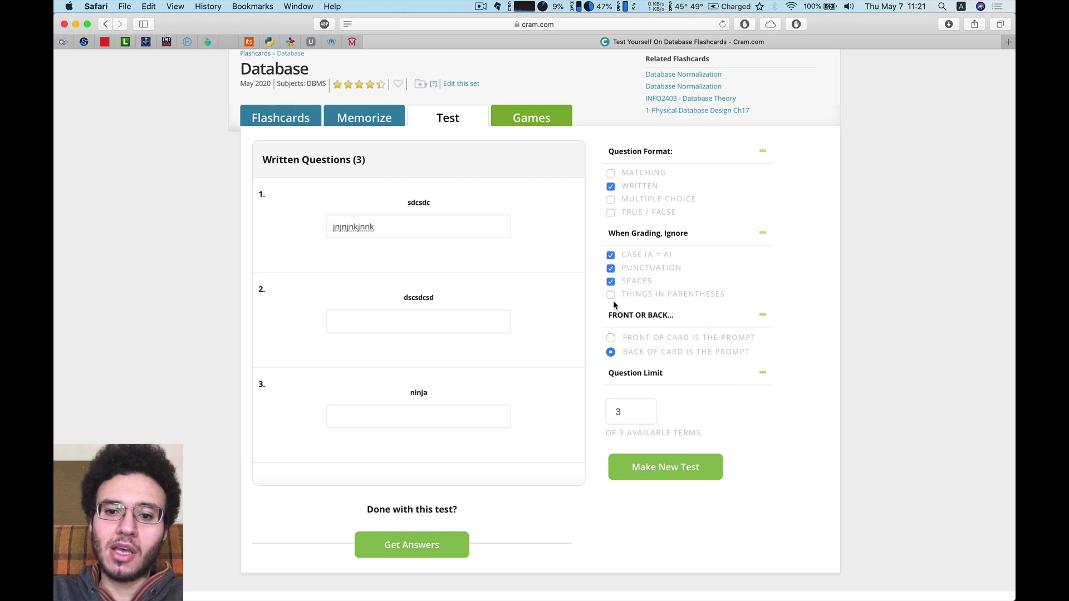
click(612, 296)
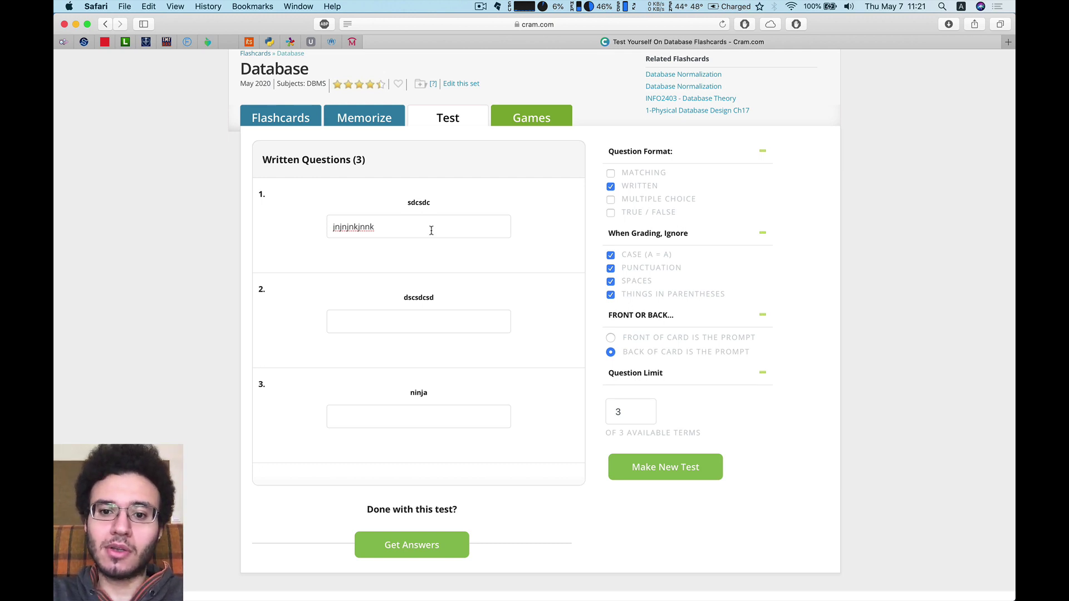
click(611, 187)
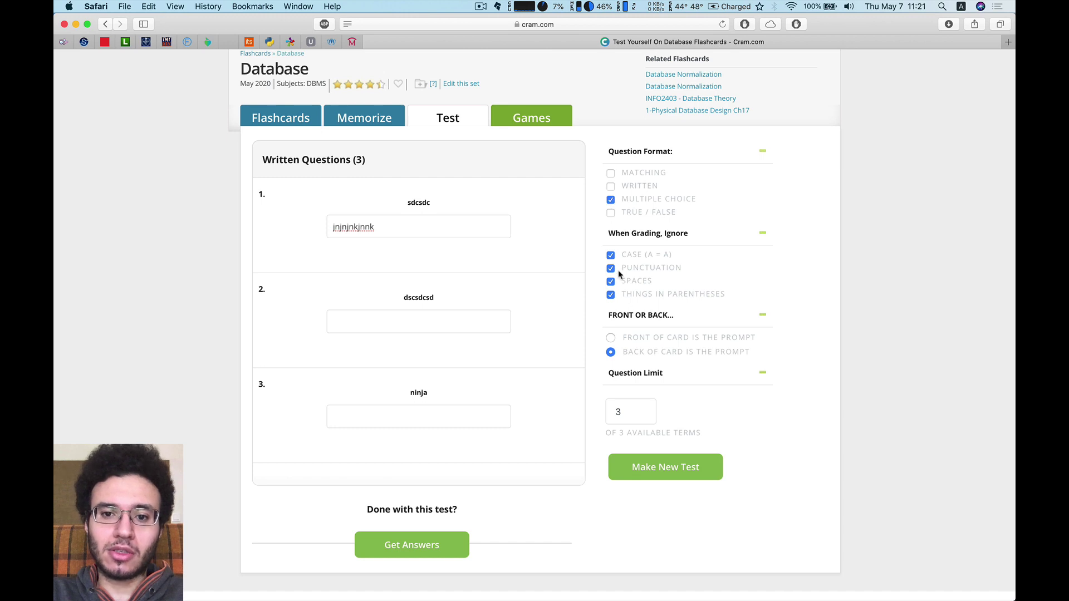
click(650, 466)
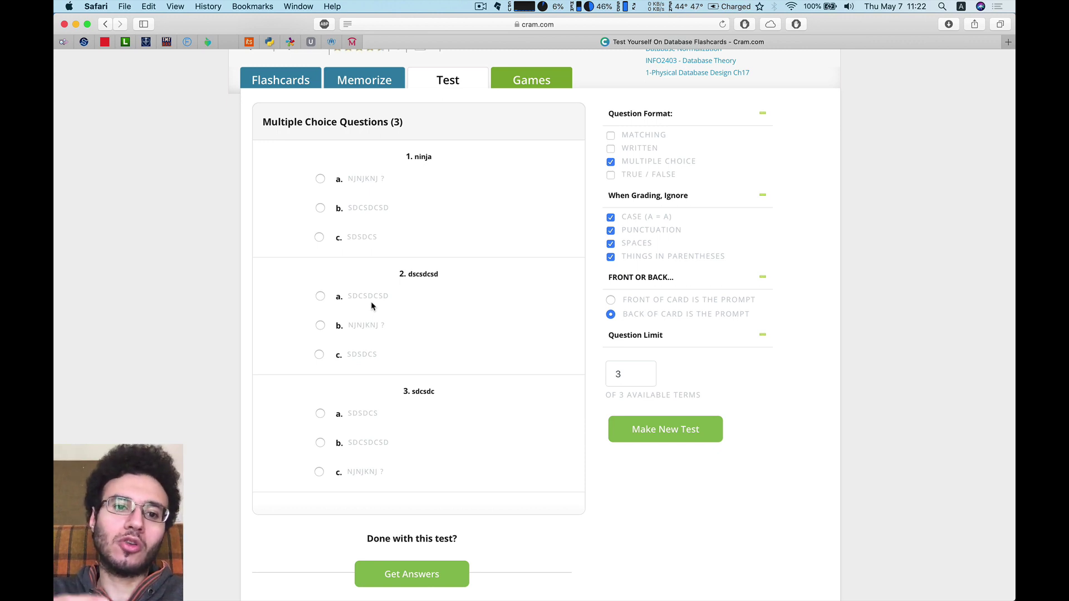
Answer the first multiple choice question with option b, sdcsdcsd, and get the answers for the whole test
click(328, 208)
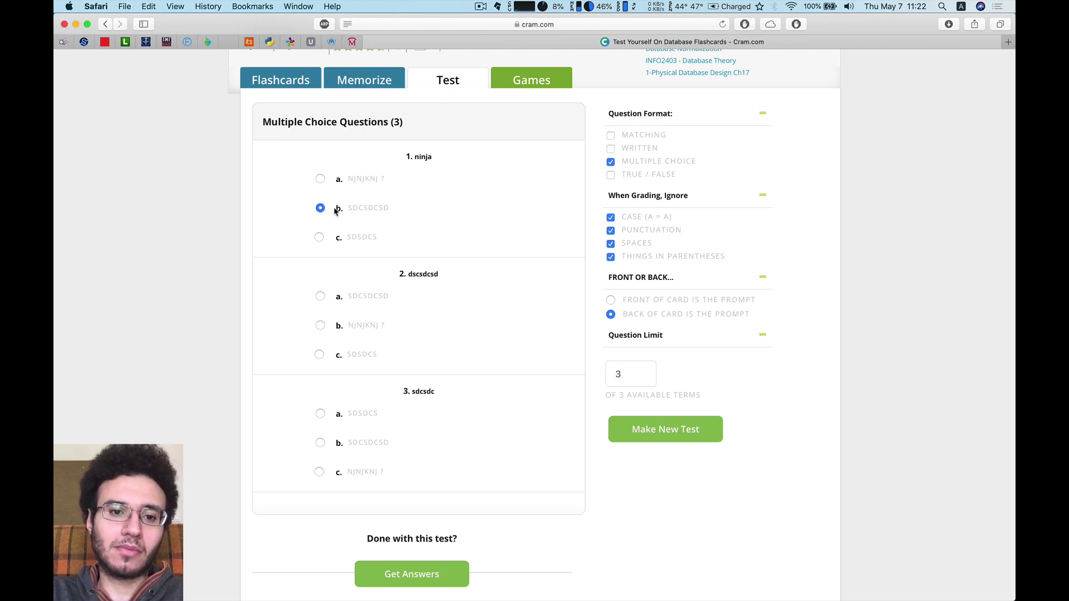
scroll(369, 221, down, 2)
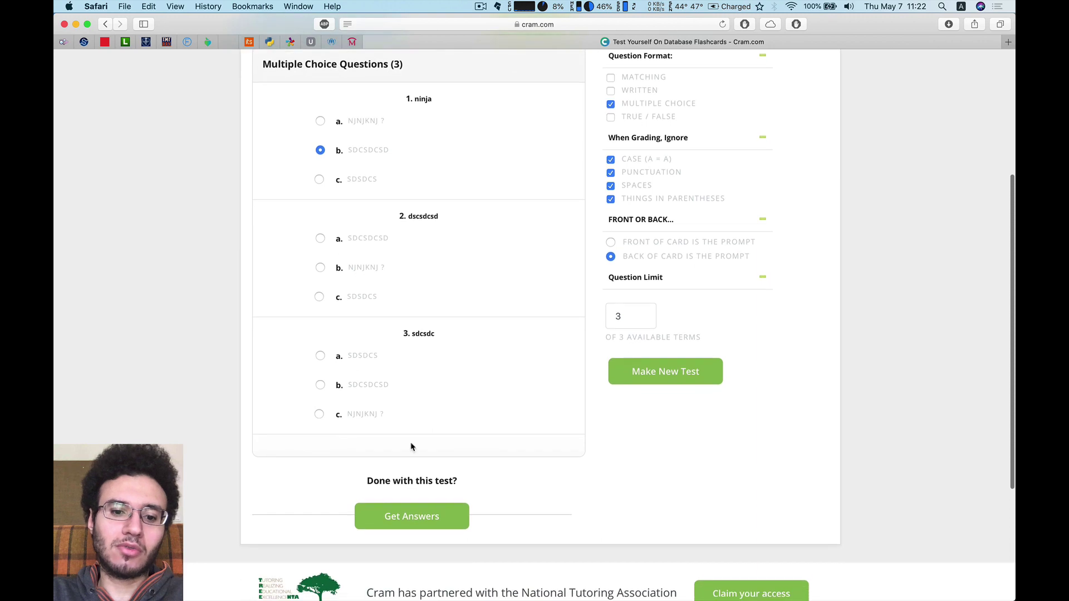
click(412, 515)
scroll(439, 346, down, 2)
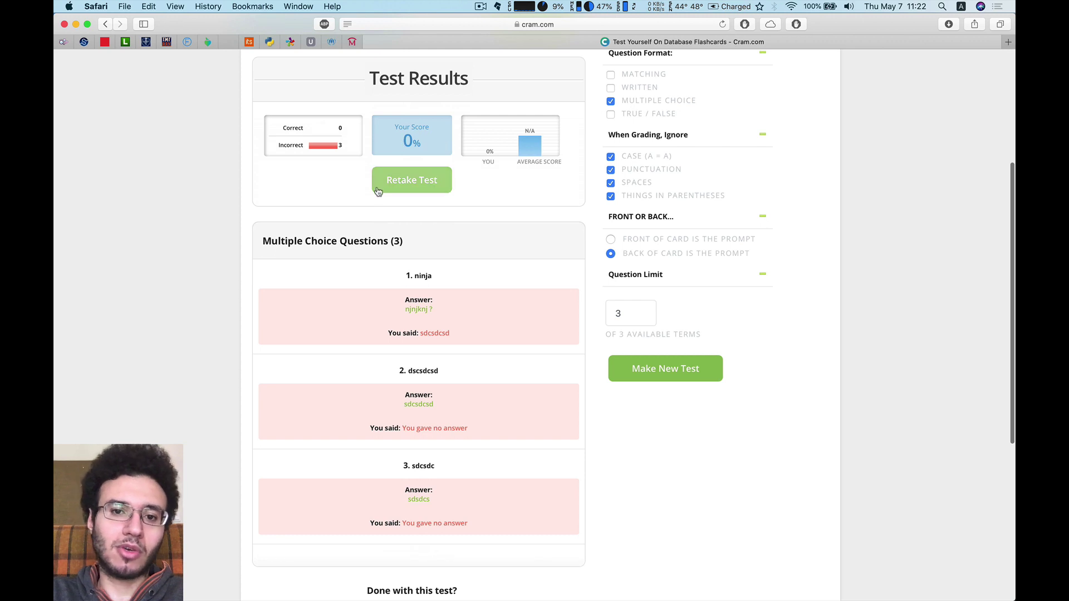
Retake the multiple choice test, and generate a new test with only true/false questions
scroll(440, 228, up, 2)
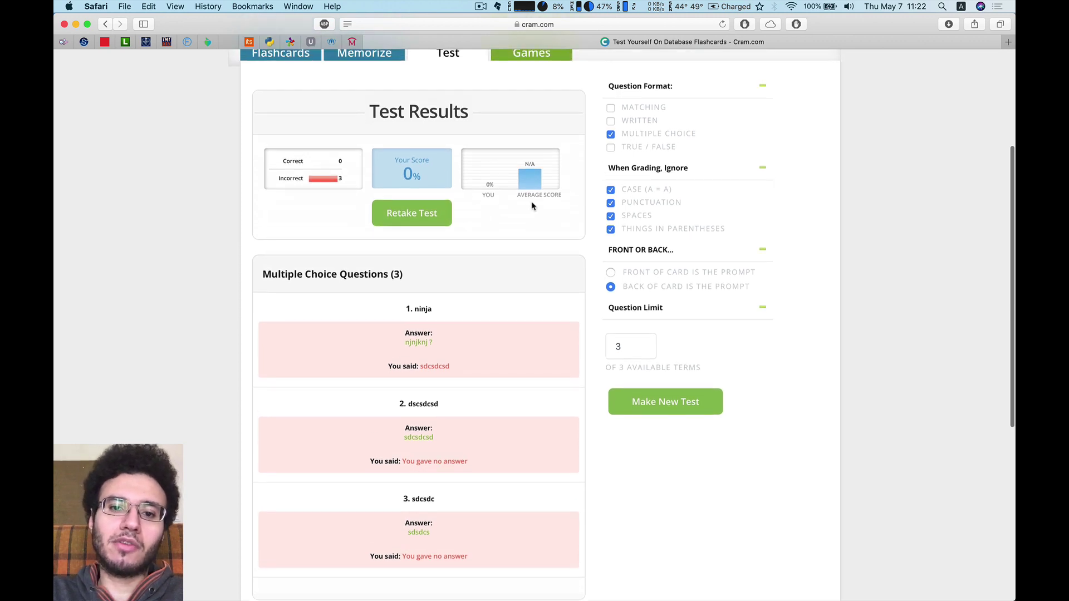
click(435, 216)
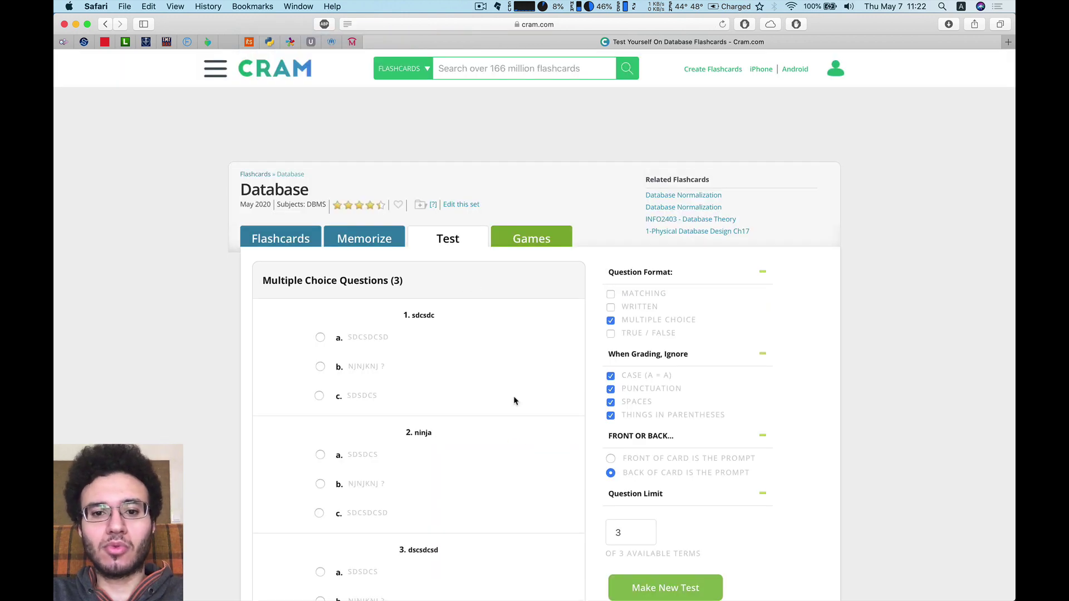
scroll(546, 370, down, 3)
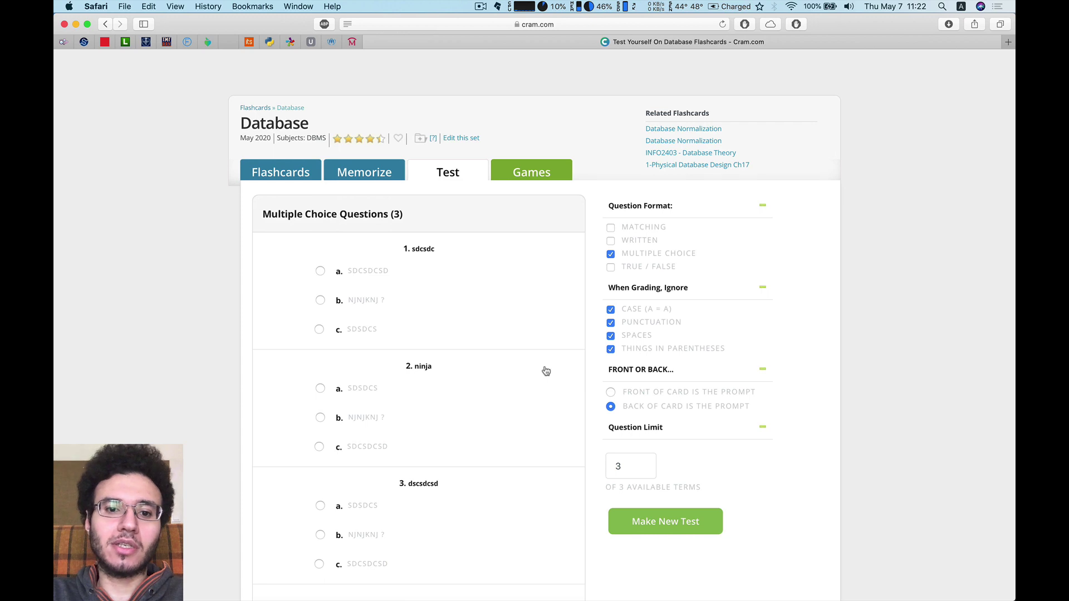
click(611, 267)
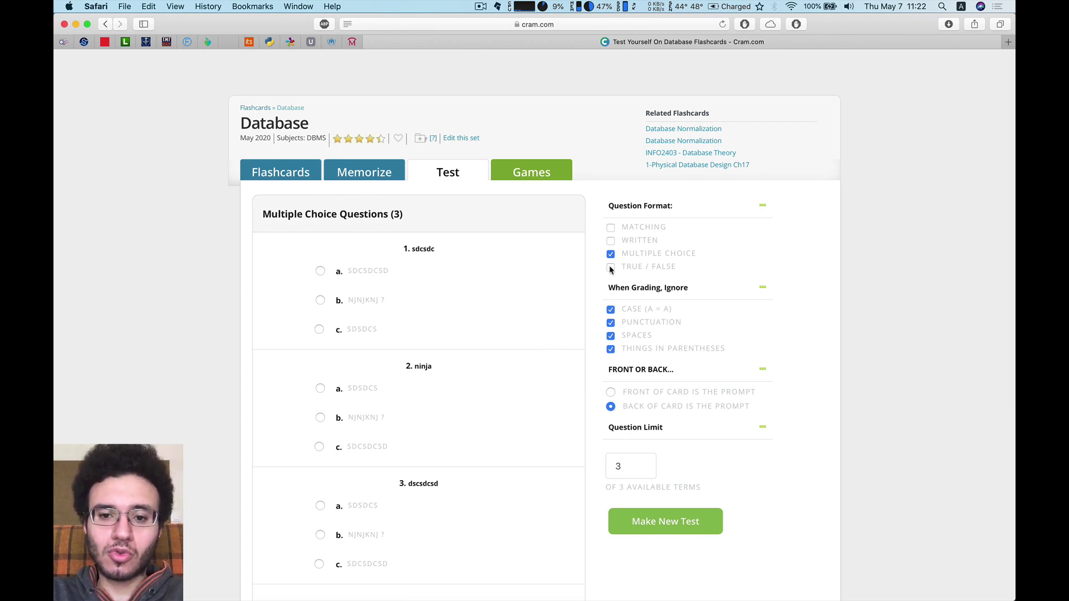
click(611, 255)
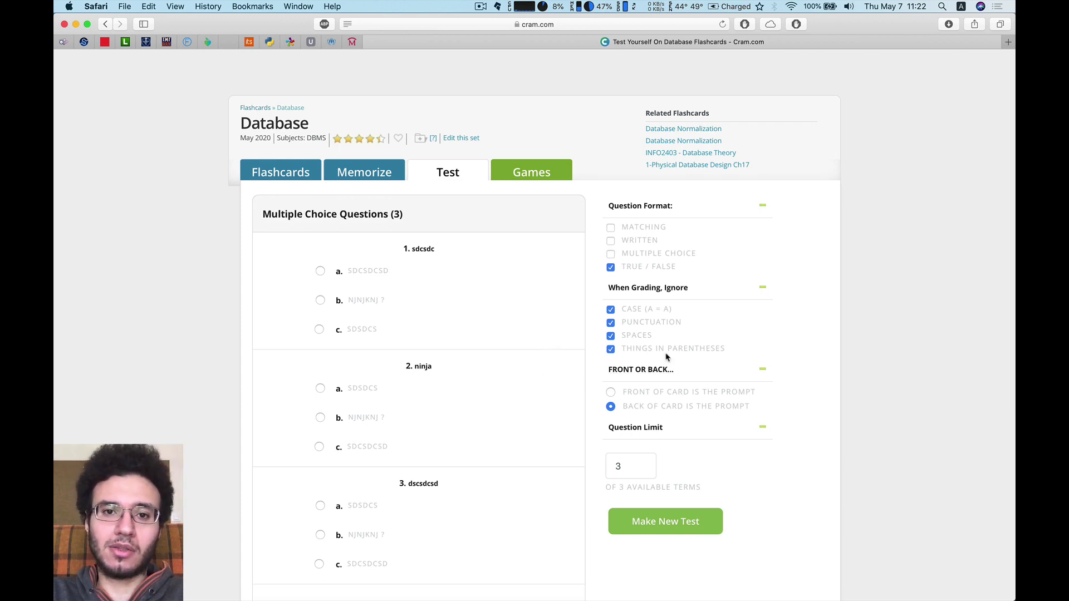
click(673, 521)
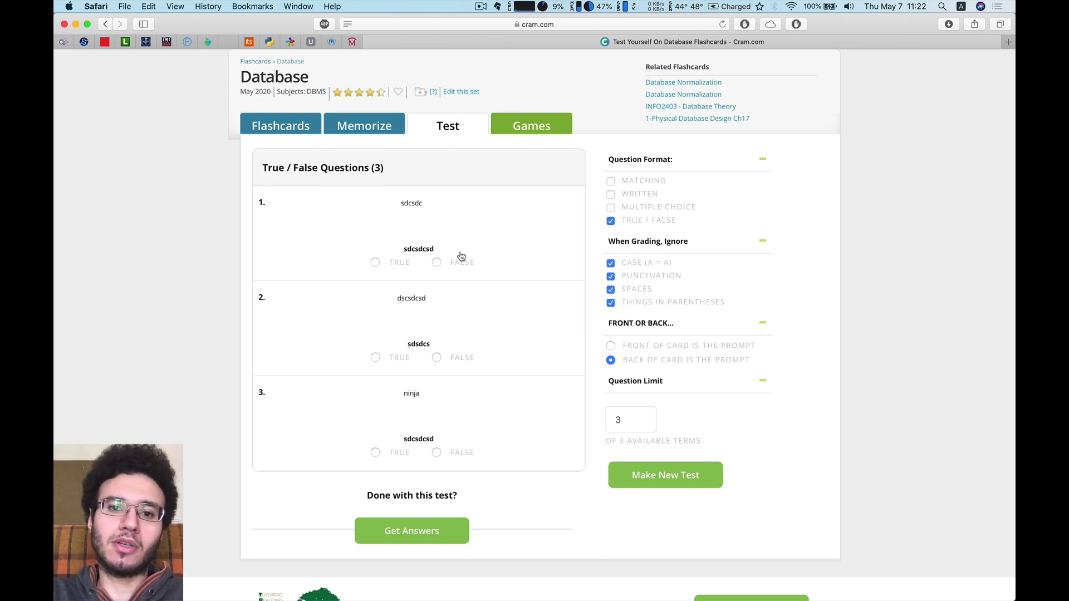
Open the Games mode of the Database set and start a Jewels of Wisdom game
click(523, 127)
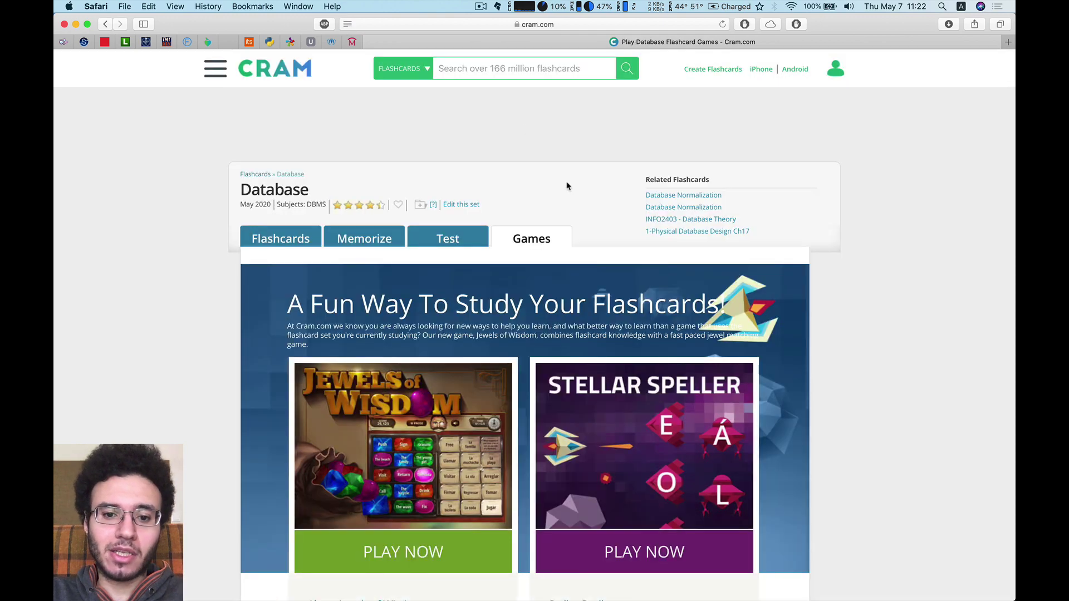
scroll(559, 173, down, 3)
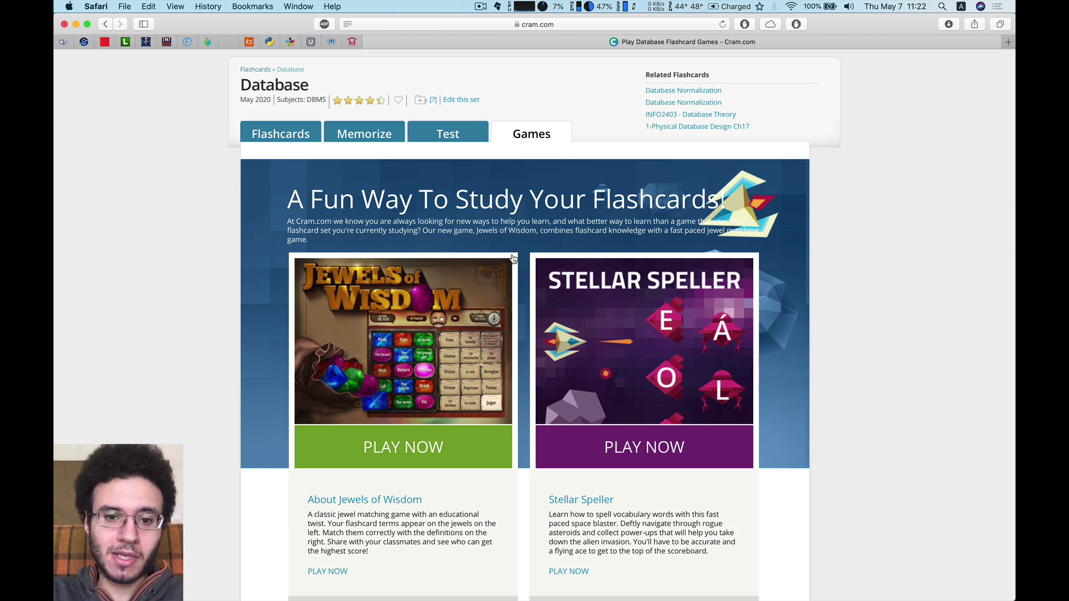
scroll(423, 362, down, 3)
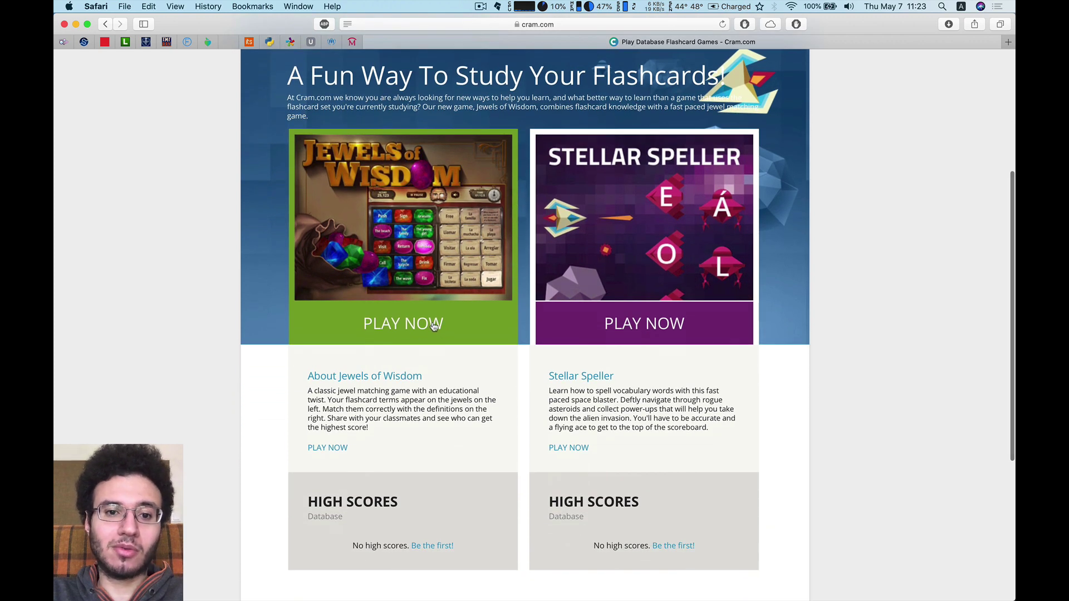
click(435, 326)
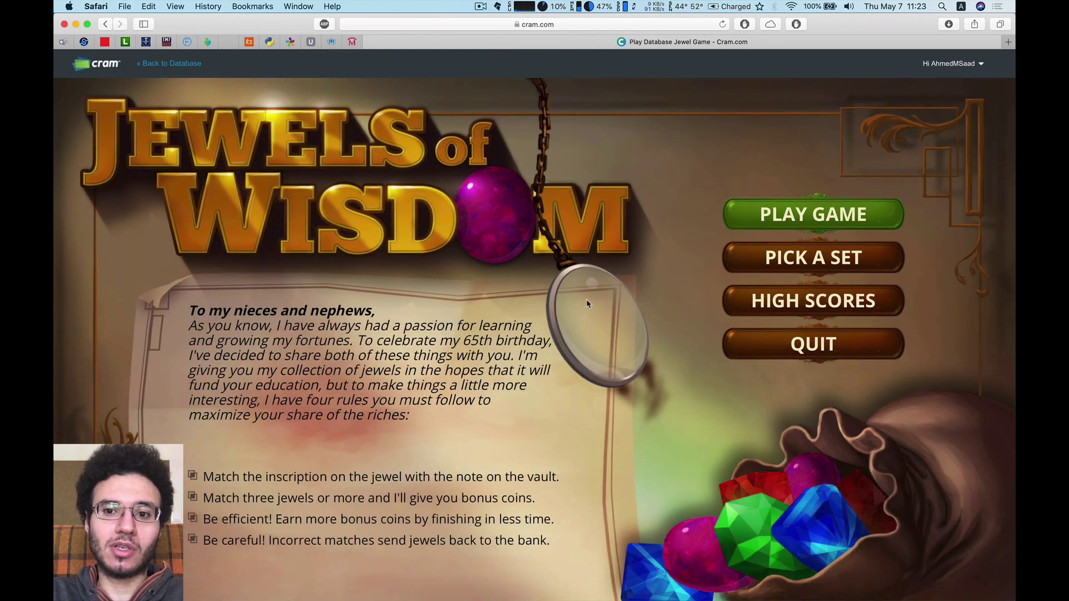
click(786, 223)
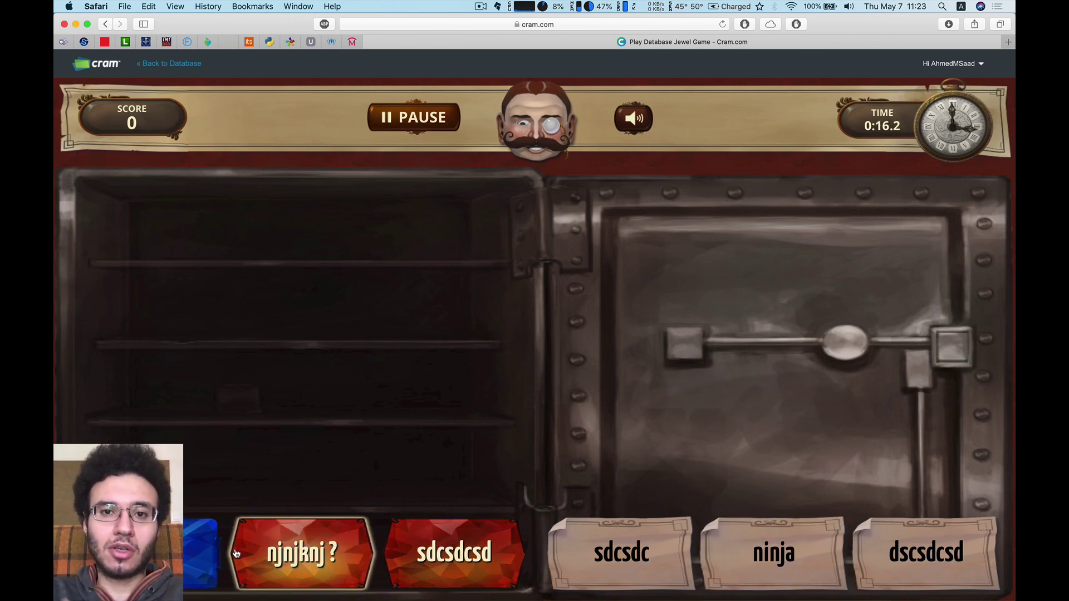
Try placing the jewels on the notes, matching "njnjknj ?" with "ninja", and mute the game sound
mouse_move(200, 553)
mouse_down()
mouse_move(601, 572)
mouse_move(746, 553)
mouse_up()
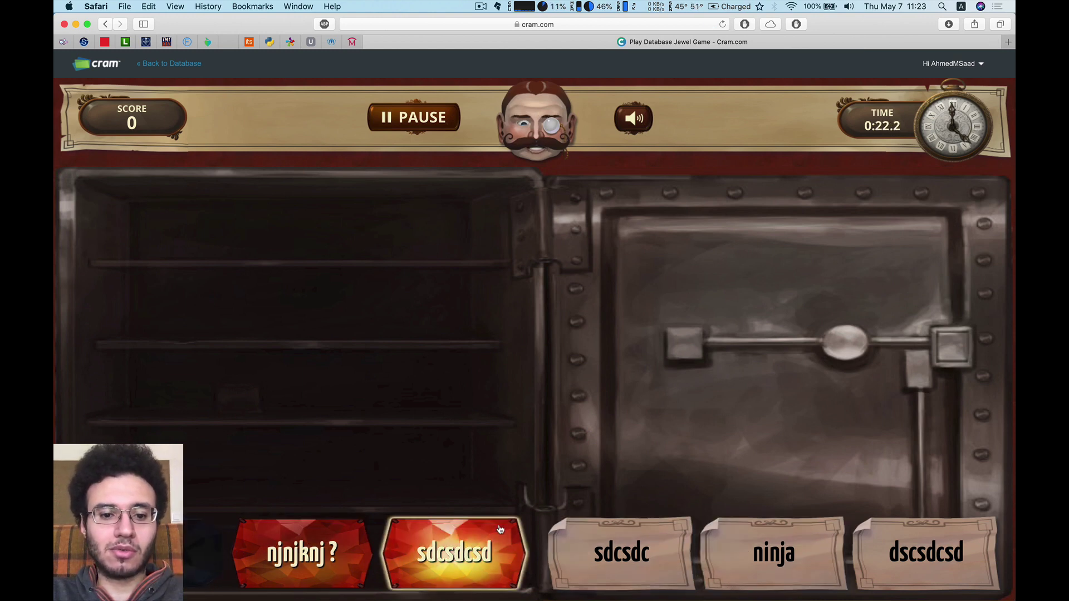
click(618, 550)
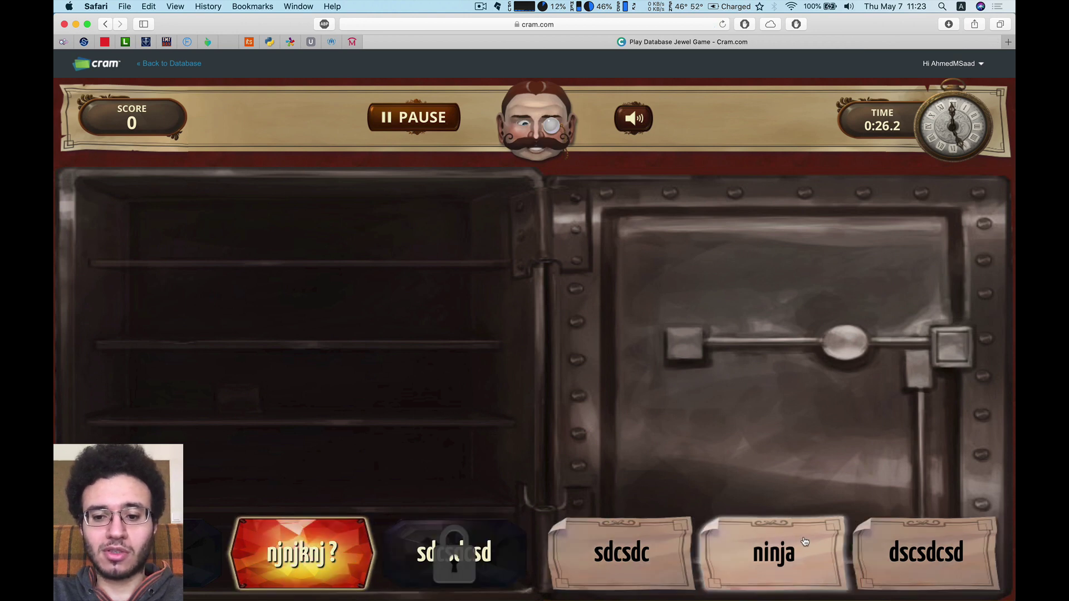
click(773, 554)
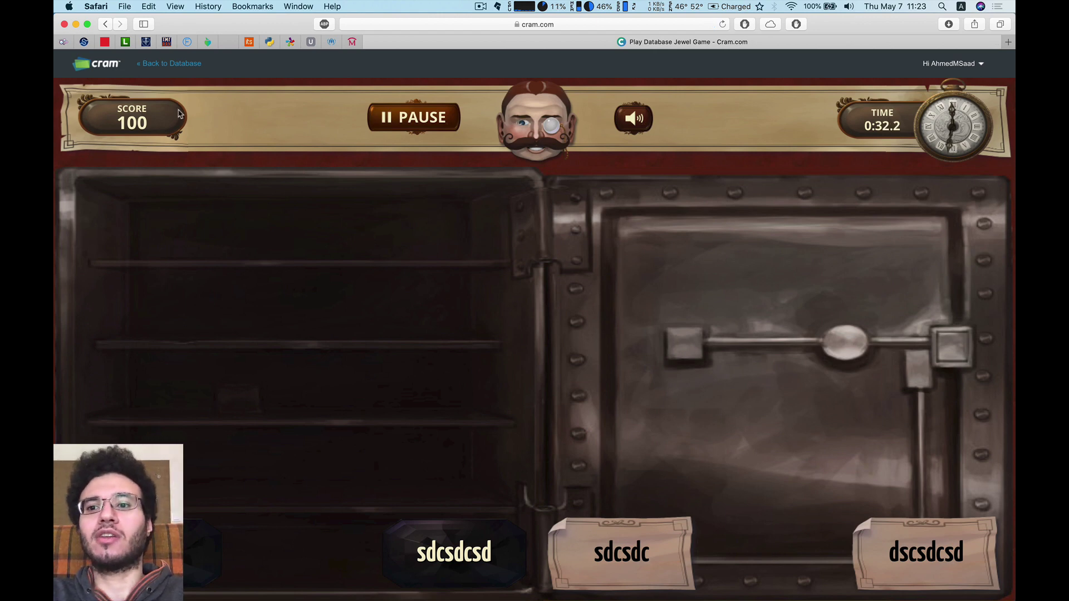
click(634, 118)
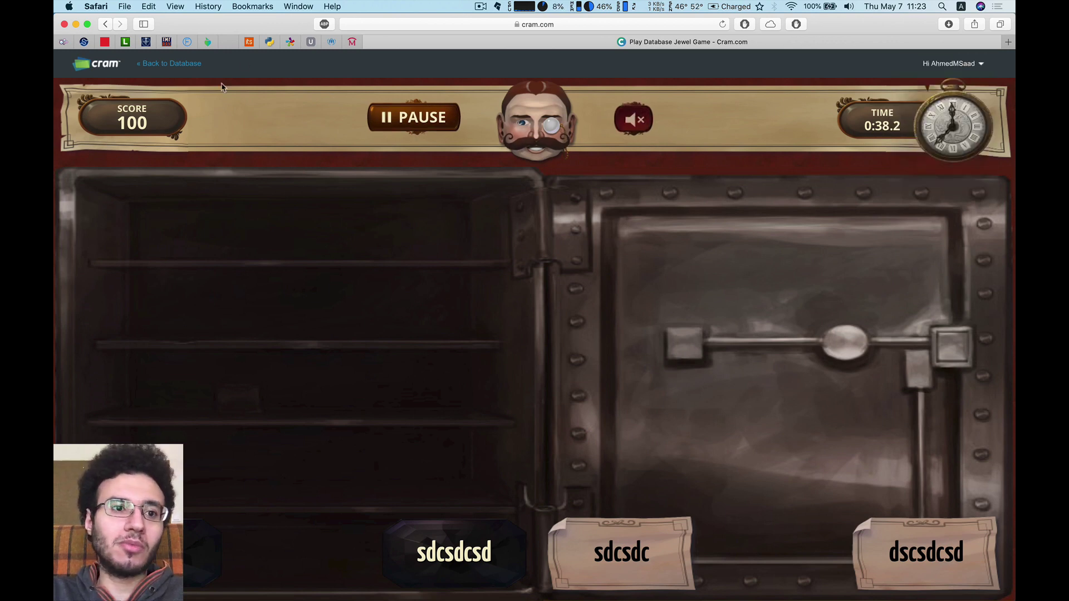
Leave the game and open the Flashcards mode of the Database set
click(180, 65)
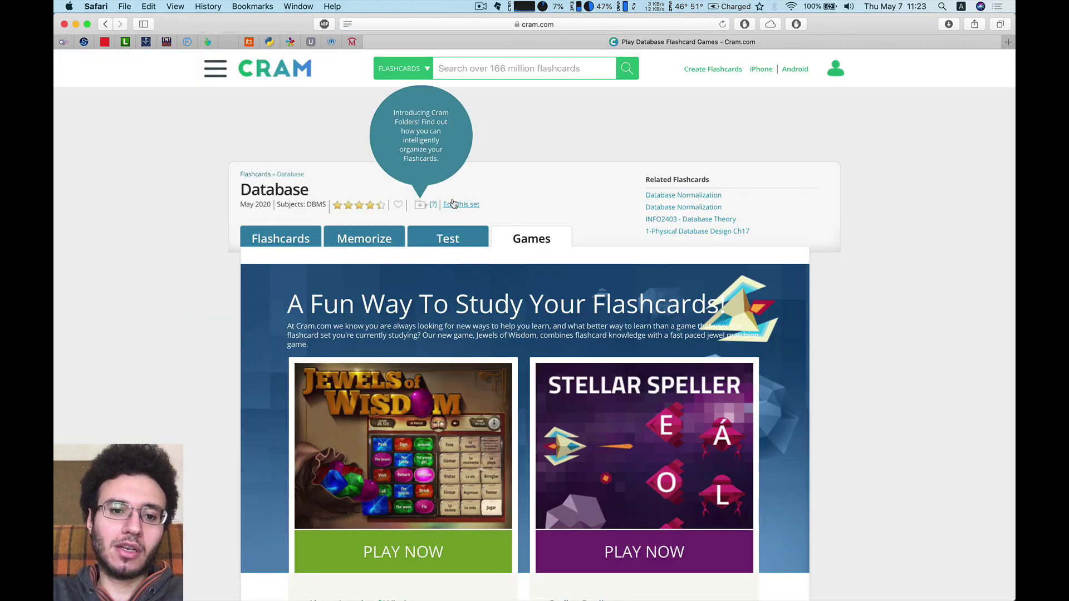
click(289, 237)
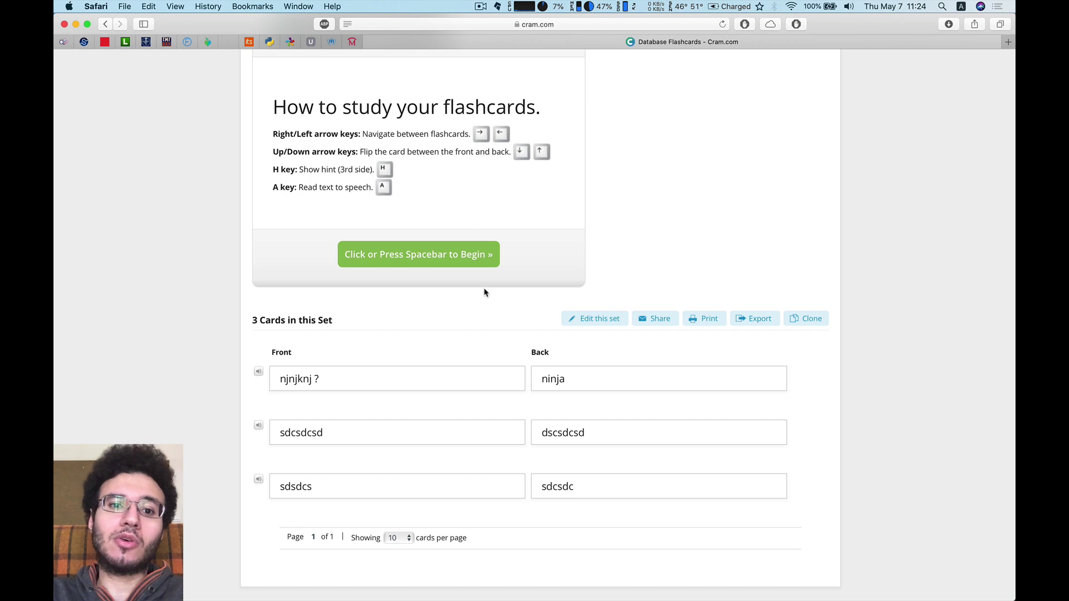
scroll(485, 292, up, 2)
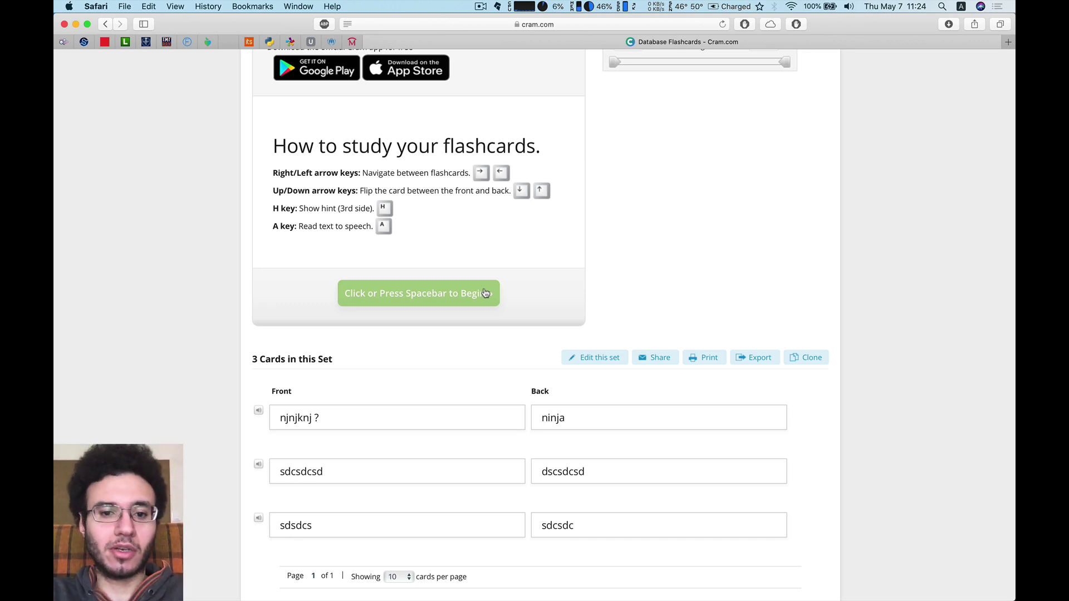
scroll(503, 278, up, 5)
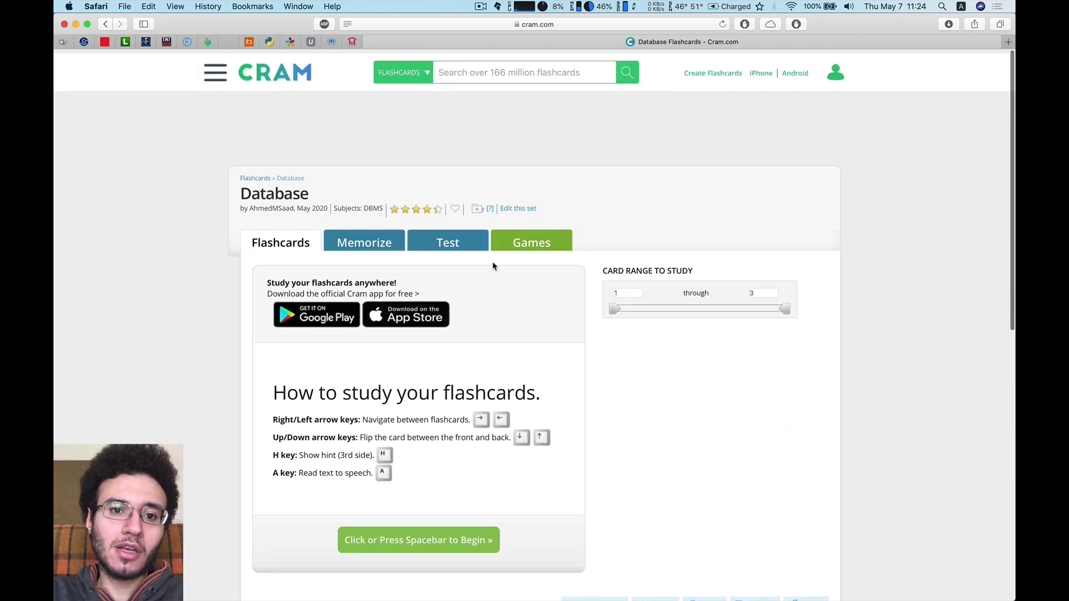
Open the account's dashboard of created sets and open the SECORG flashcard set
click(832, 71)
click(738, 105)
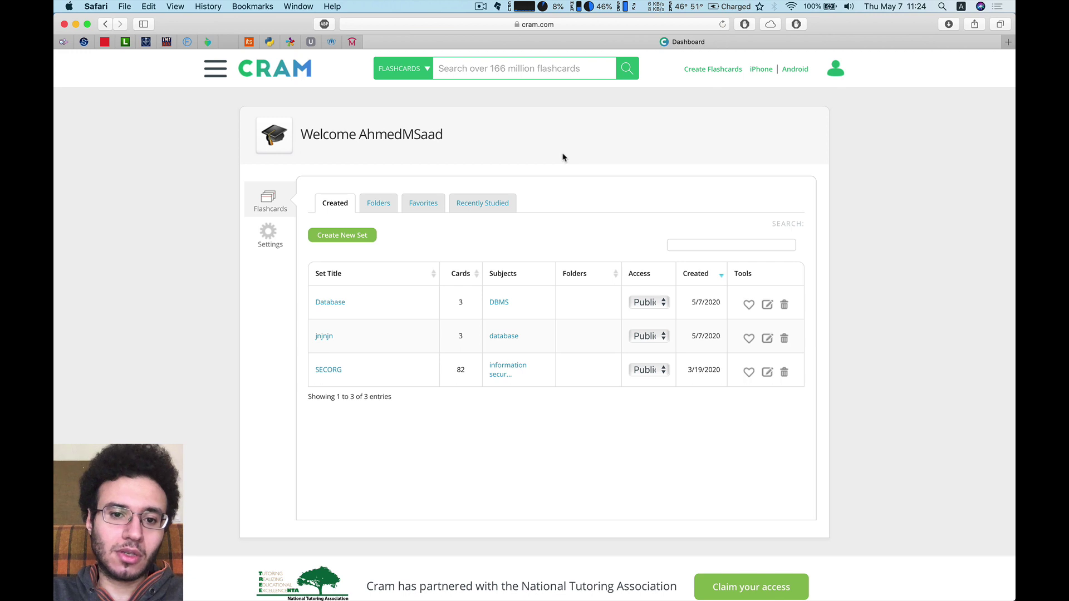
click(335, 370)
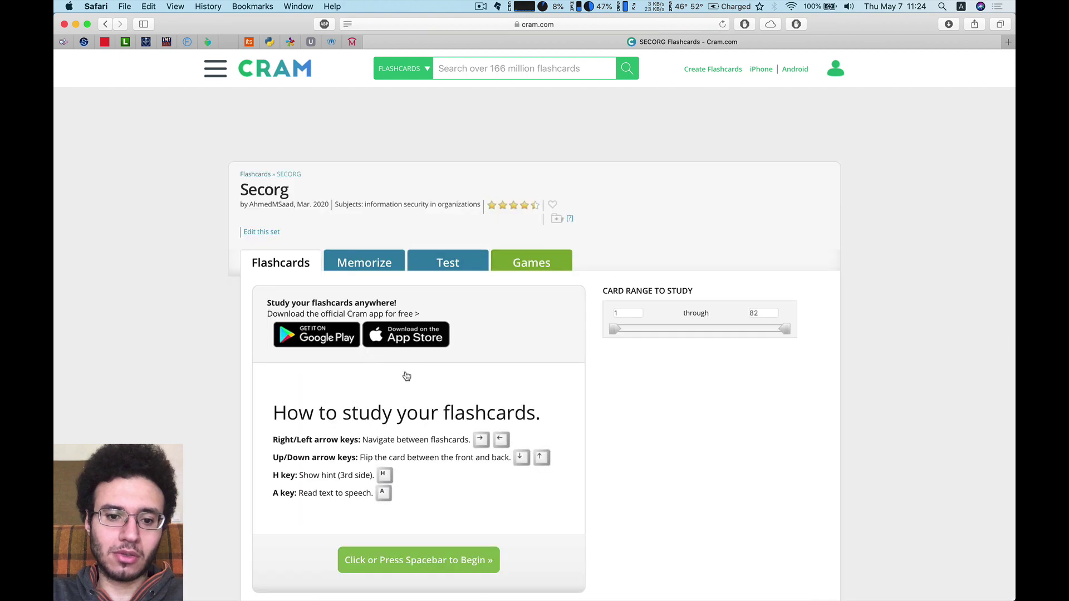
Show 50 cards per page in the SECORG card list and look through its cards
scroll(391, 373, down, 10)
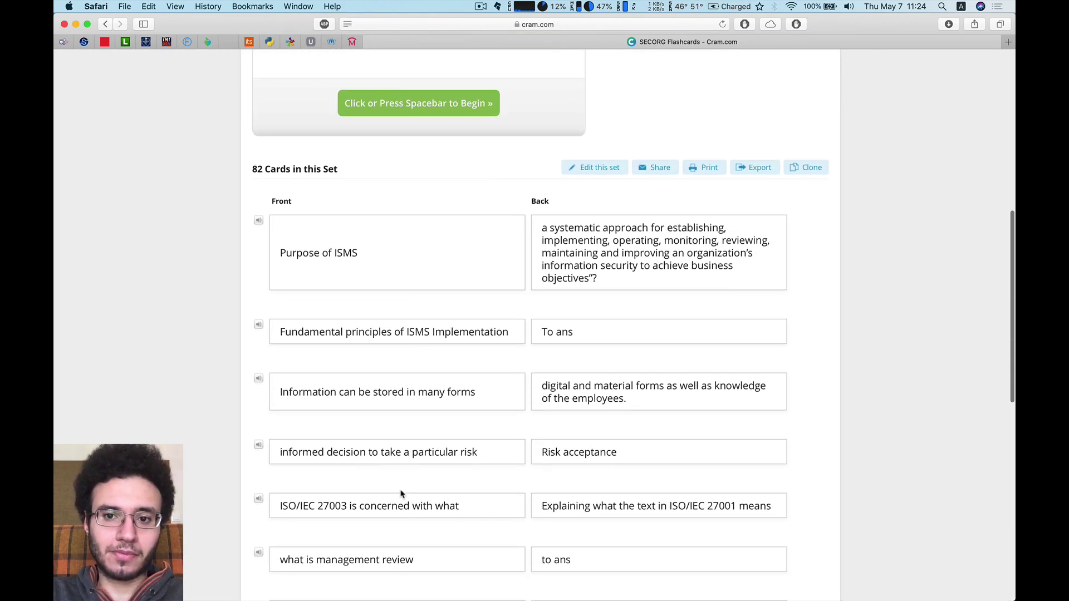
scroll(401, 501, down, 3)
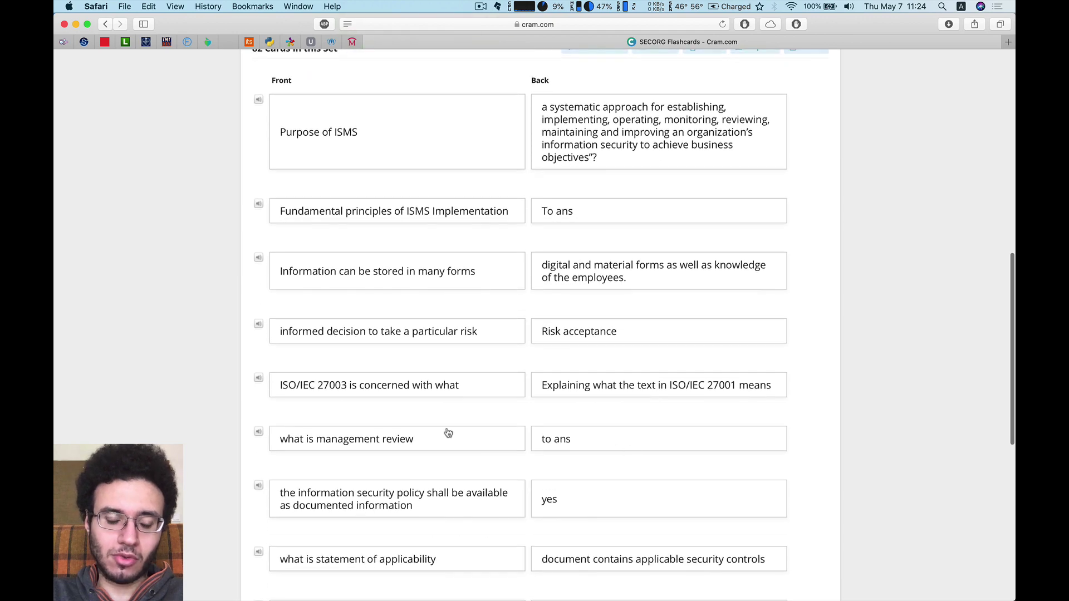
scroll(448, 432, down, 10)
click(396, 301)
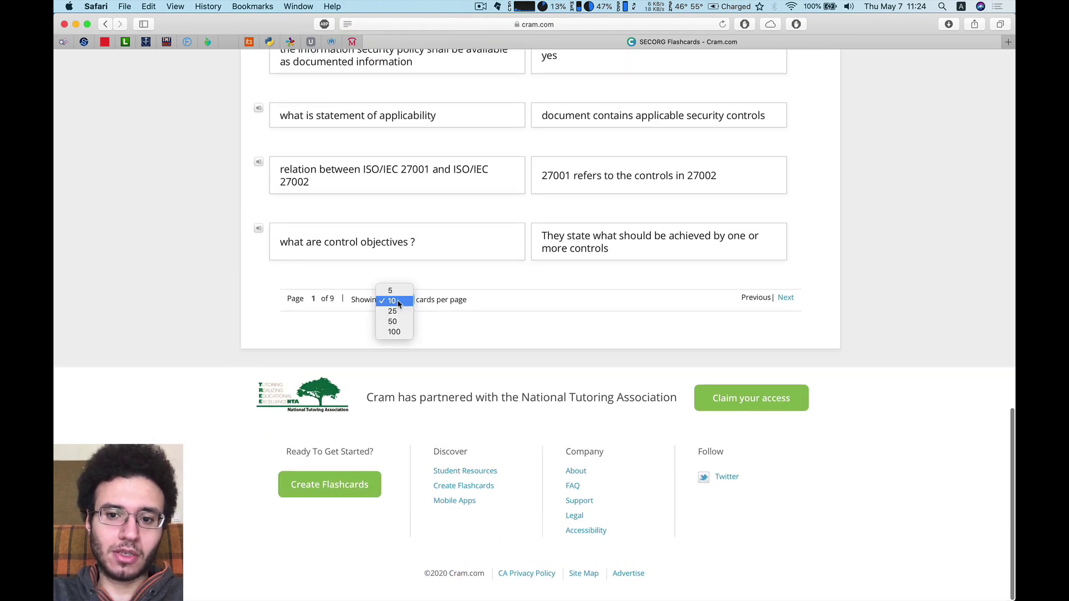
click(399, 322)
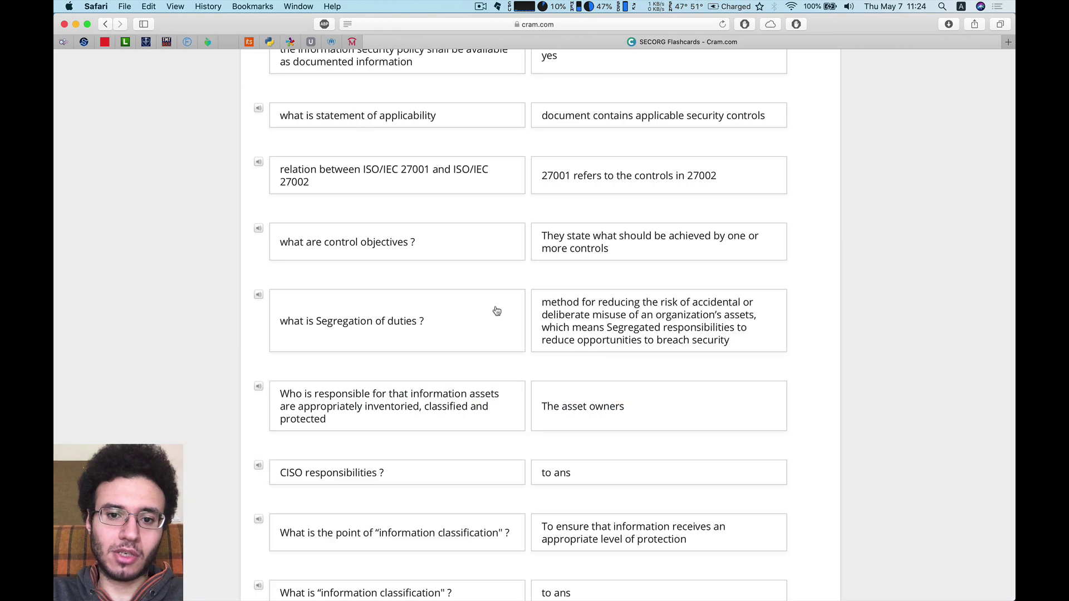
scroll(496, 310, down, 10)
scroll(495, 310, down, 15)
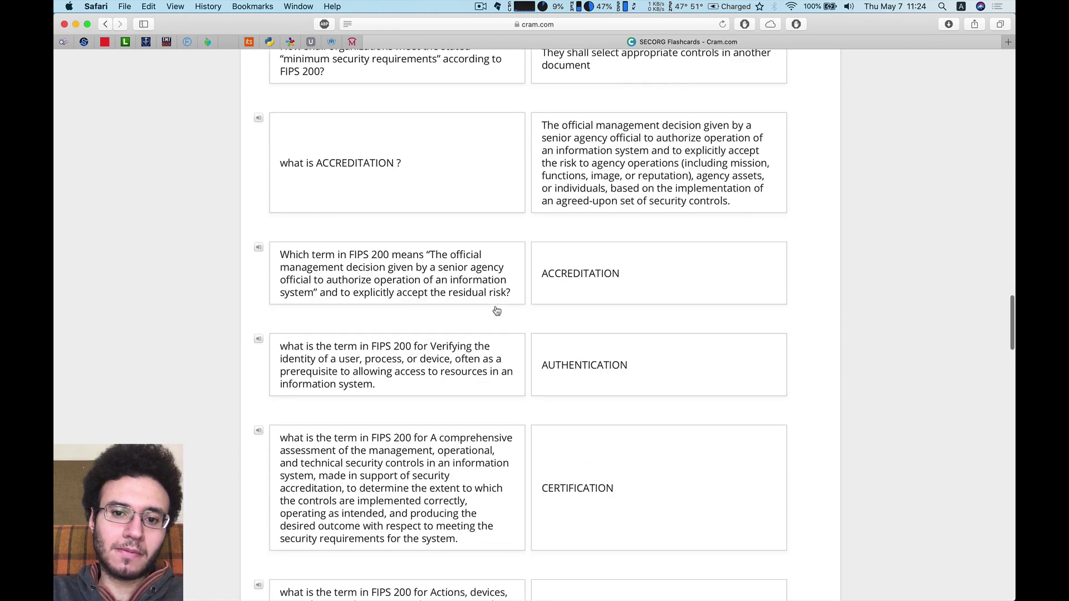
scroll(496, 311, up, 14)
scroll(496, 311, up, 15)
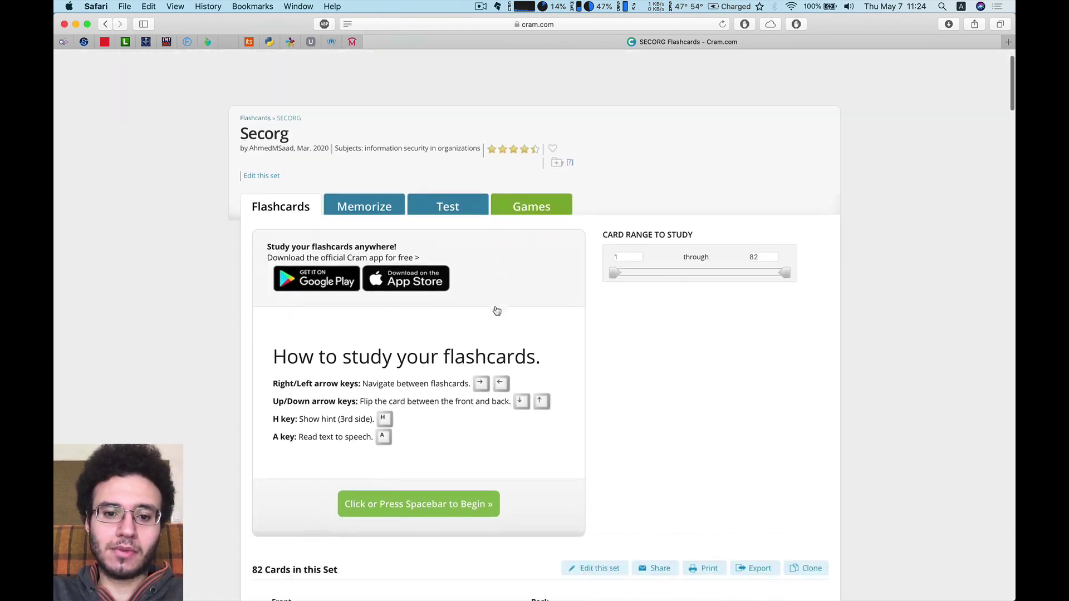
Open the SECORG set for editing and show the hint side of its cards
scroll(496, 311, down, 8)
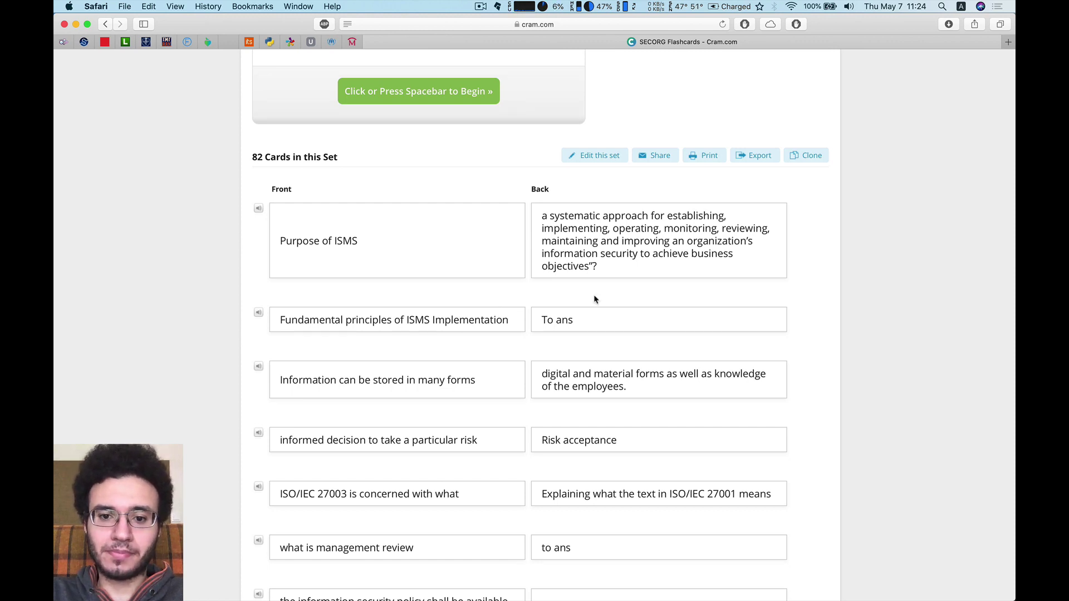
scroll(594, 299, down, 1)
click(596, 133)
scroll(613, 283, down, 5)
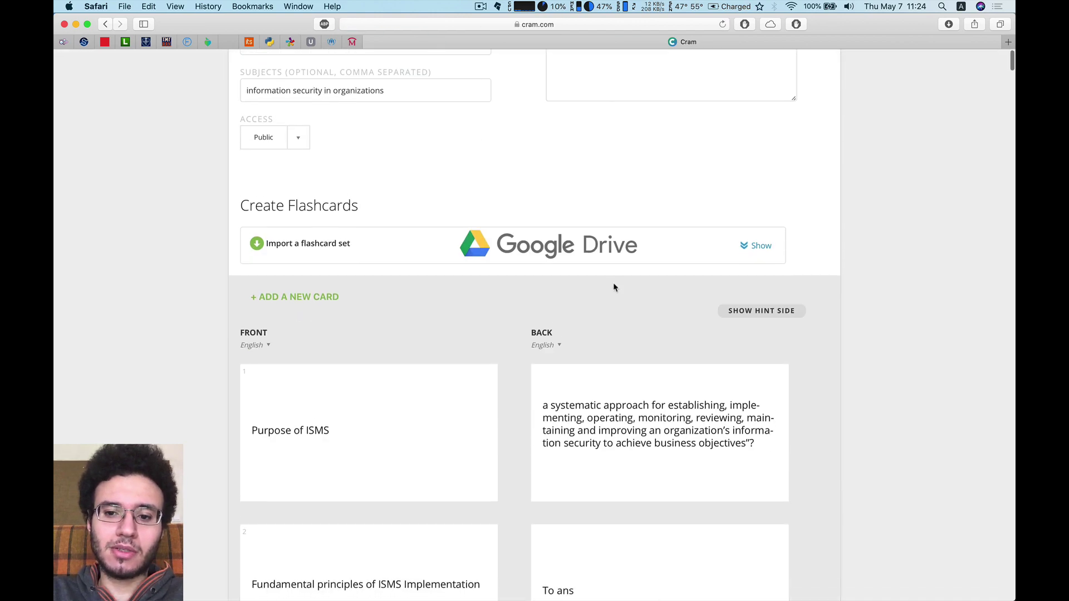
click(759, 292)
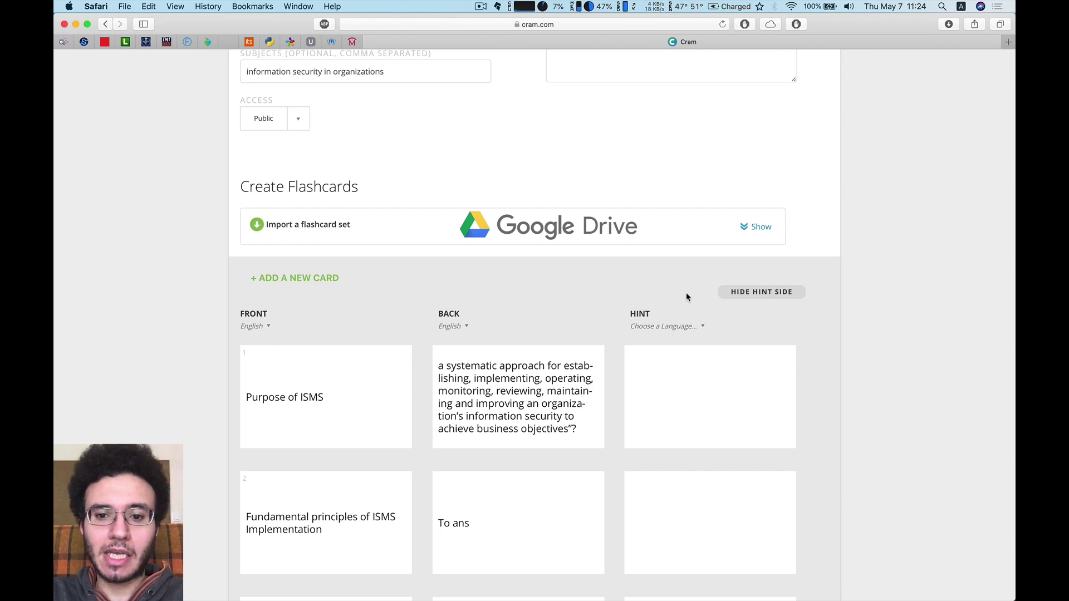
Enter "systematic" as the hint of the "Purpose of ISMS" card, and return to the SECORG set page
click(698, 404)
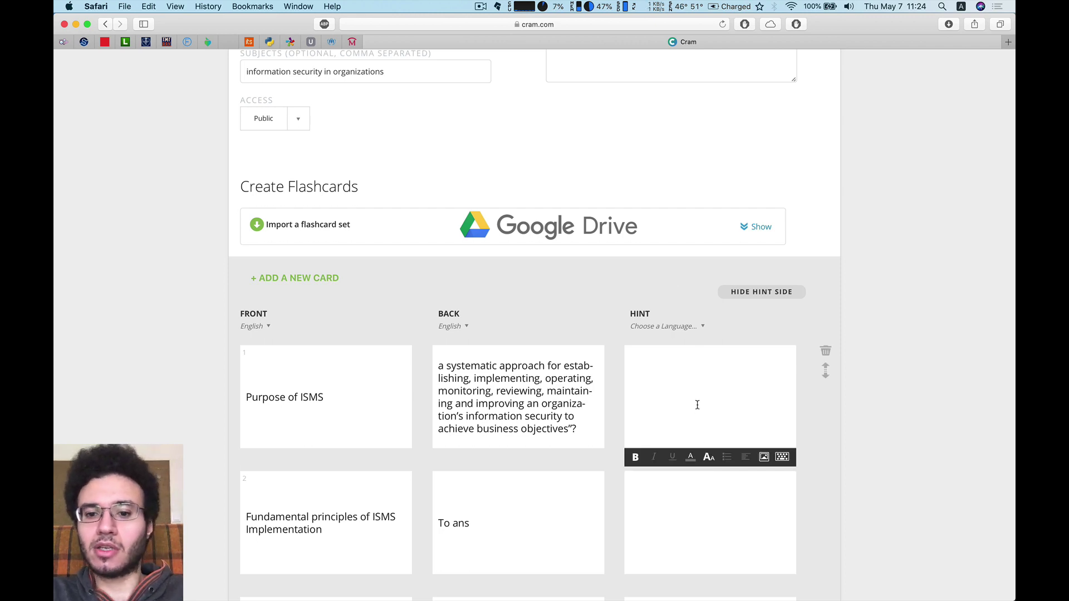
text(sysrm)
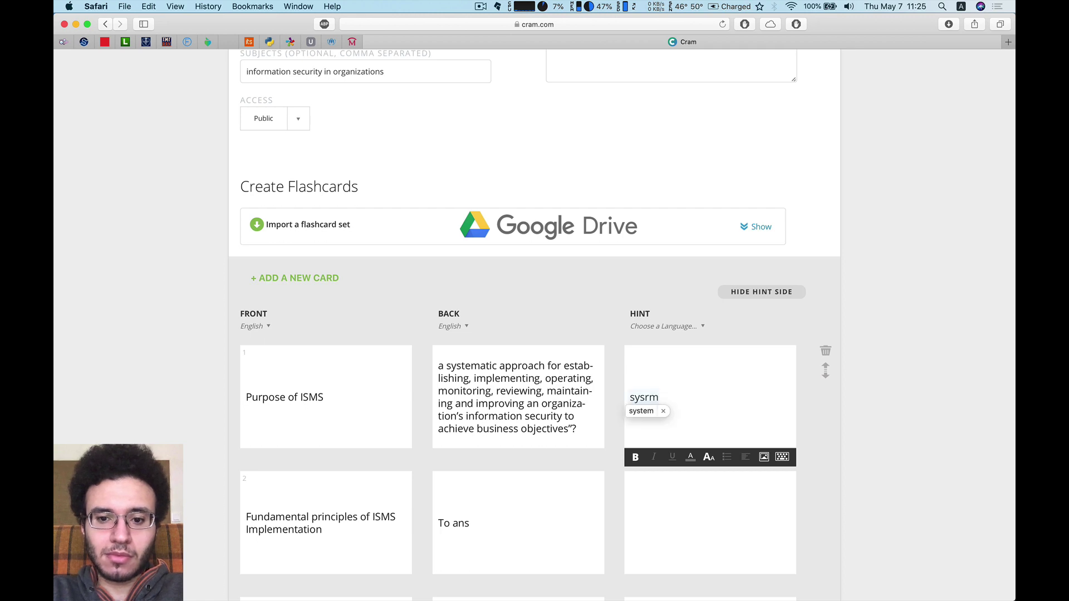
key(BackSpace)
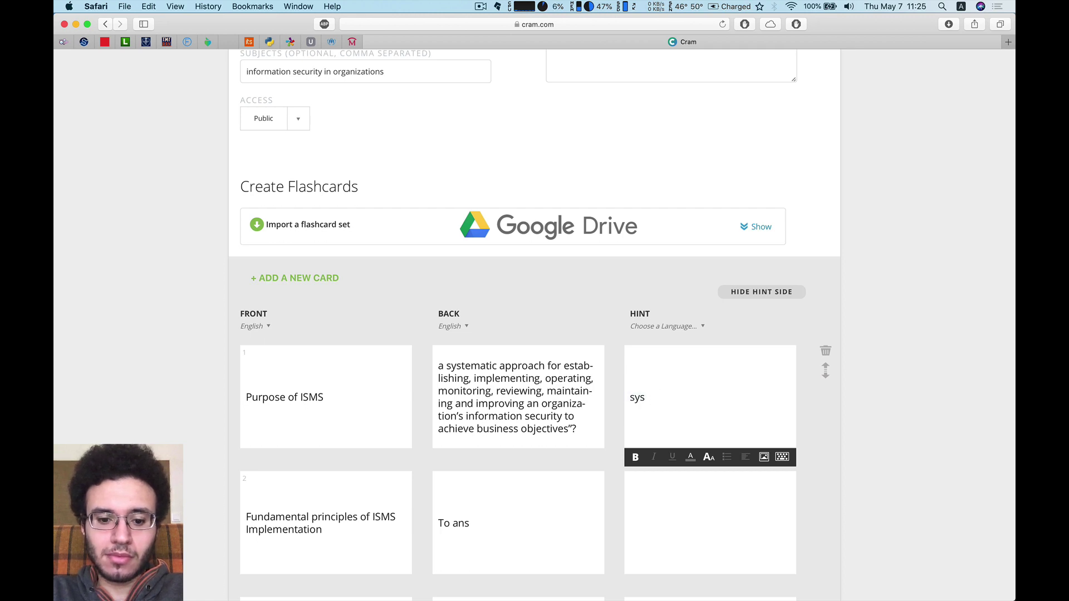
text(ematic)
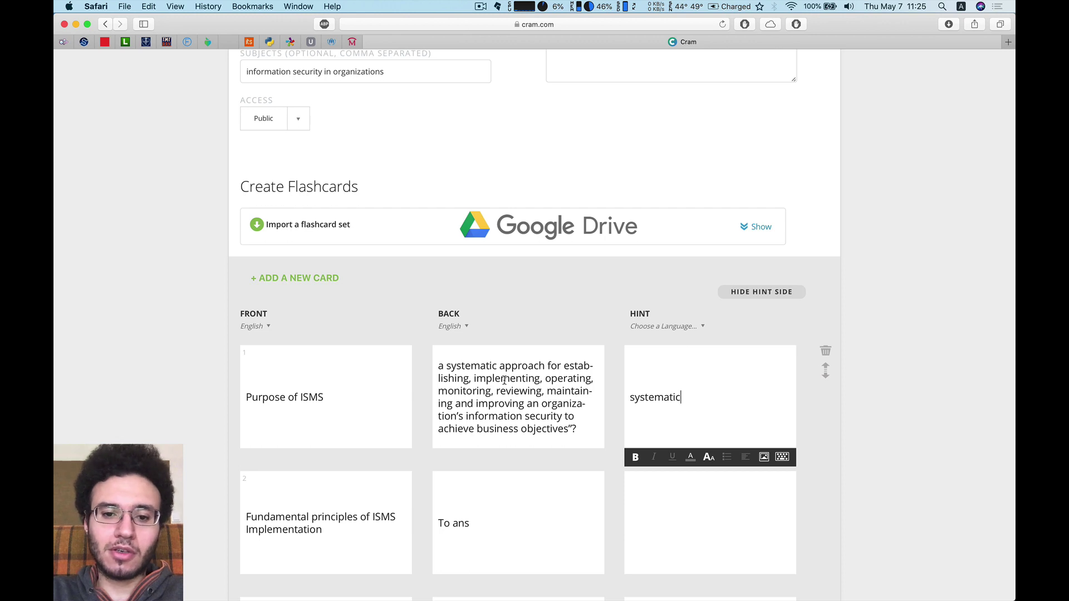
click(649, 397)
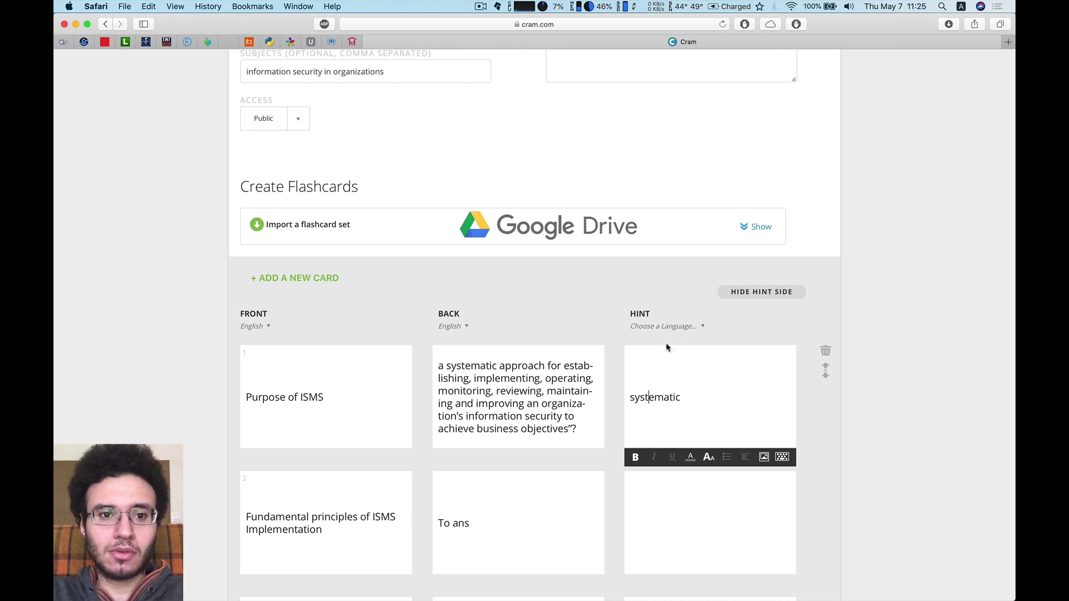
scroll(667, 348, up, 5)
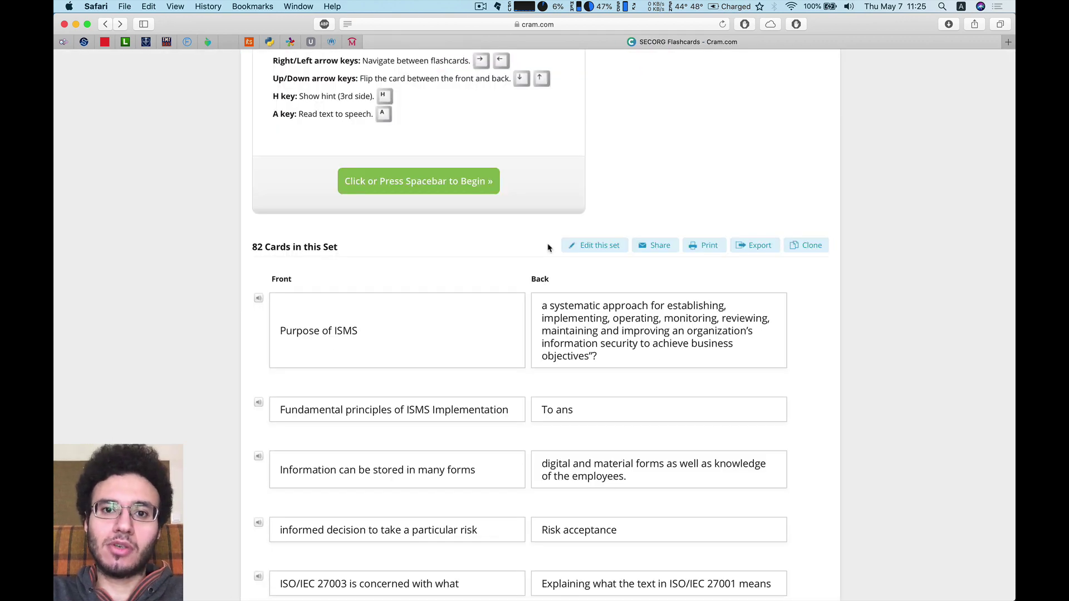
scroll(548, 248, up, 3)
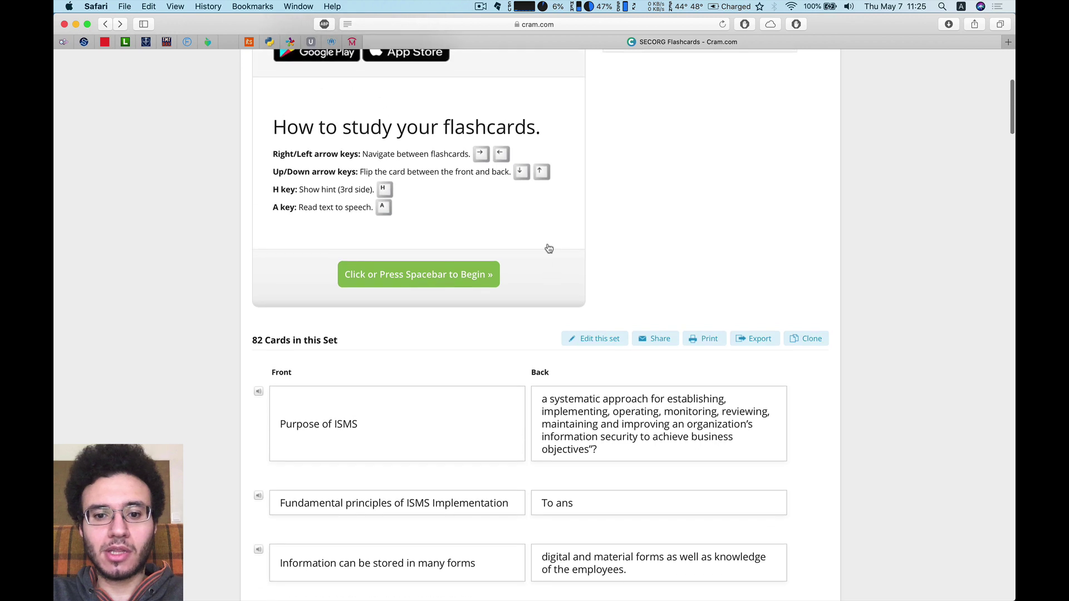